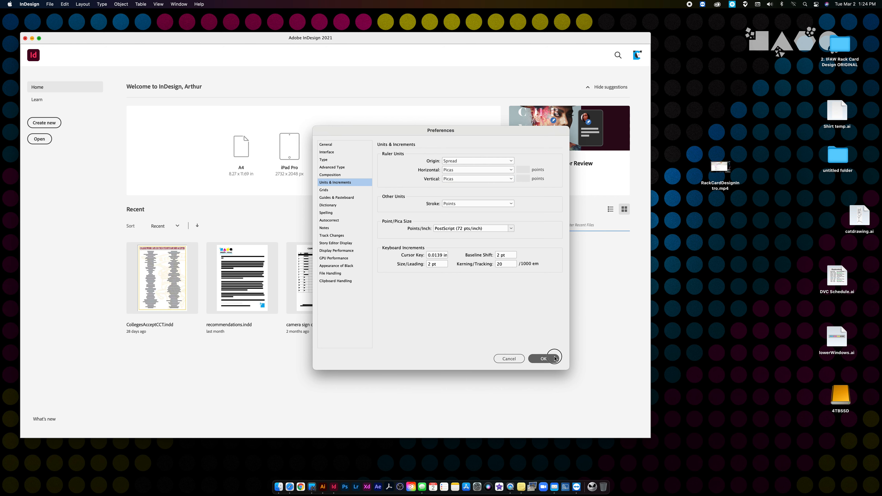
pyautogui.click(52, 123)
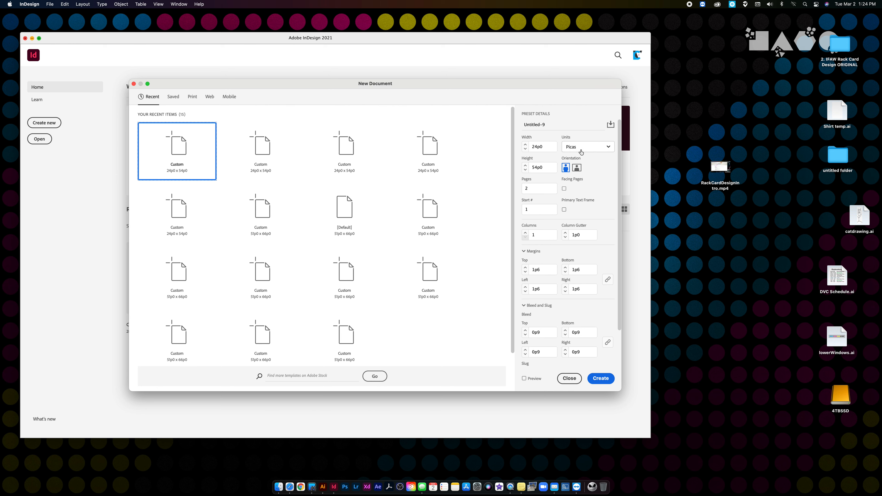
pyautogui.click(580, 153)
pyautogui.click(582, 184)
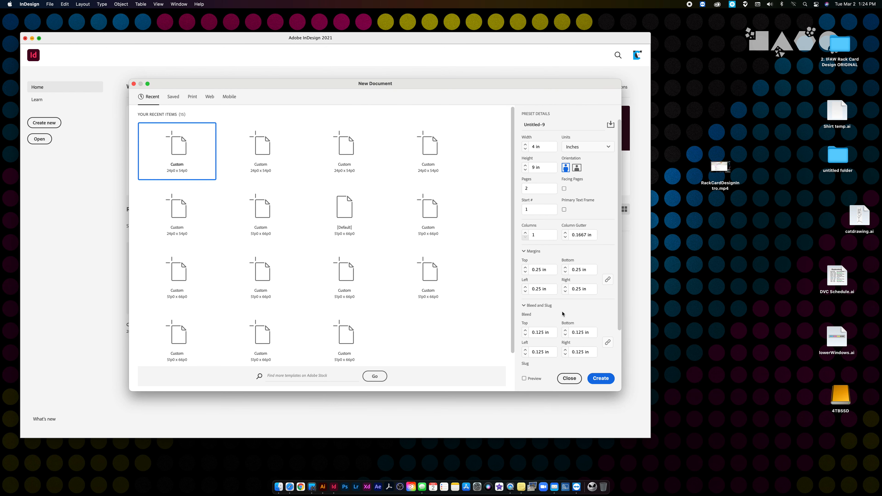
pyautogui.click(563, 378)
# Set both the horizontal and vertical ruler units to inches in the Units & Increments preferences
pyautogui.click(29, 4)
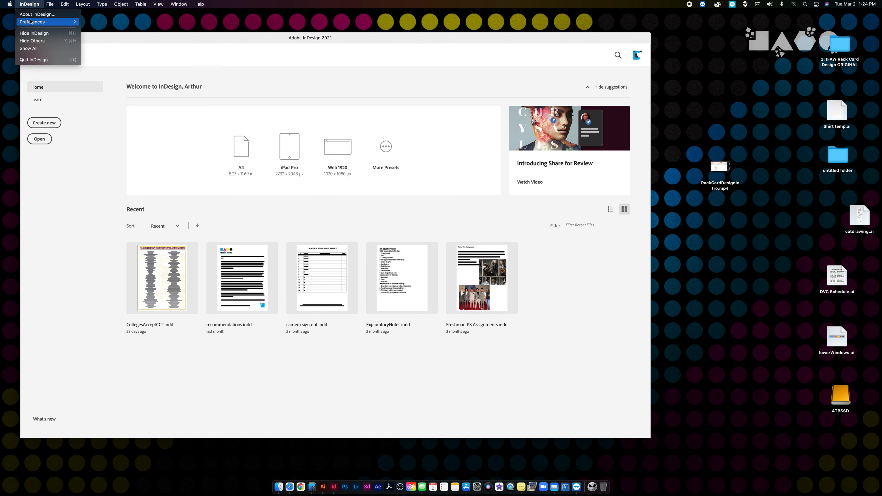
pyautogui.moveTo(31, 22)
pyautogui.click(112, 70)
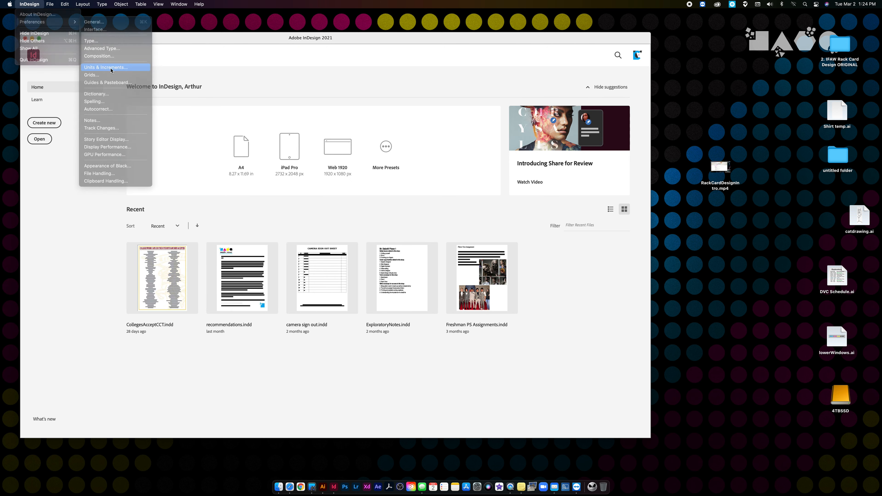
pyautogui.click(464, 170)
pyautogui.click(457, 192)
pyautogui.click(460, 179)
pyautogui.click(456, 201)
pyautogui.click(552, 359)
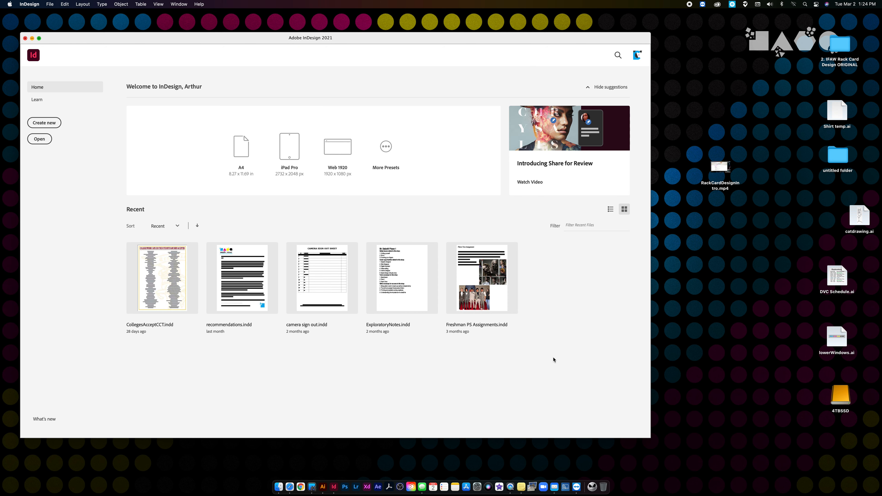
# Create a 4 x 9 in portrait document with 2 pages and facing pages off, showing both pages in view
pyautogui.click(43, 122)
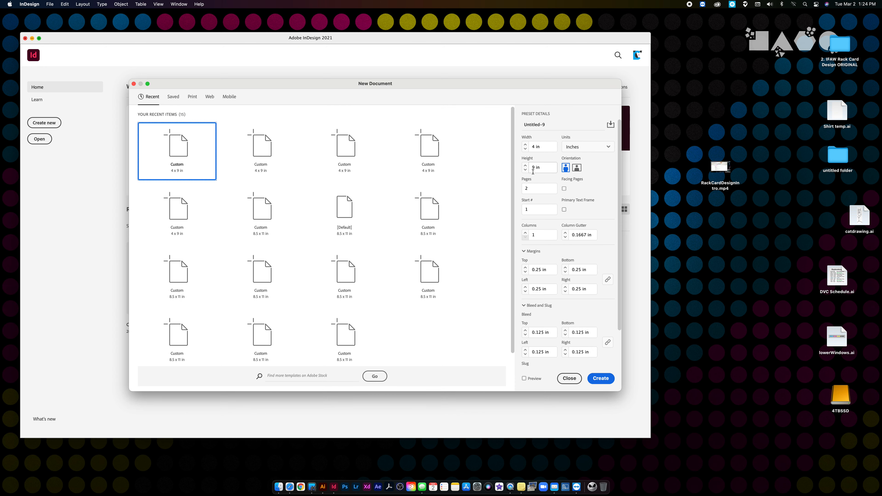
pyautogui.moveTo(539, 86); pyautogui.dragTo(517, 75)
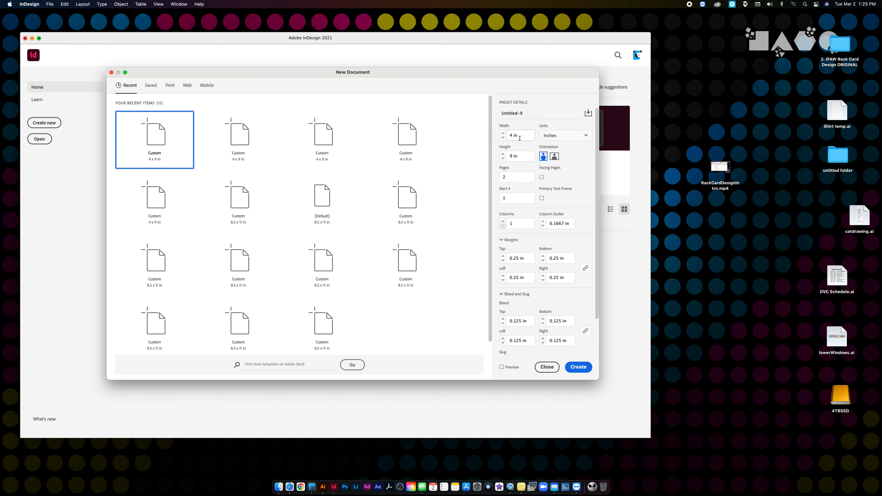
pyautogui.click(582, 369)
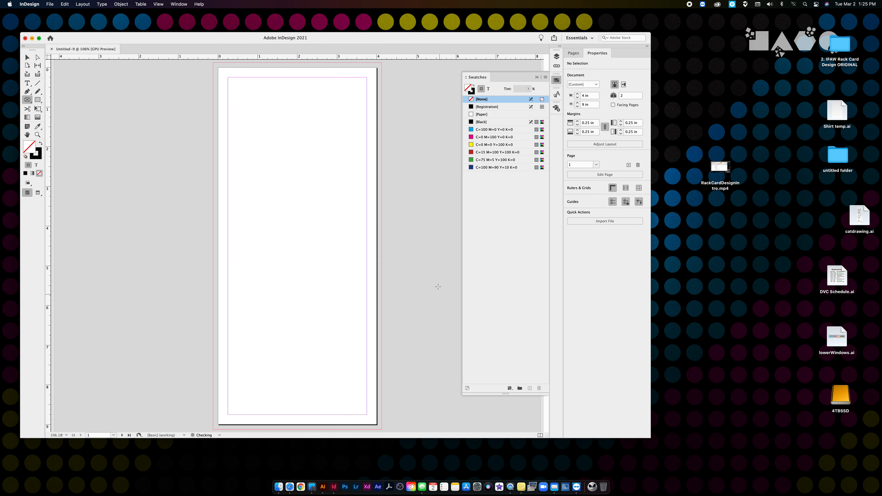
pyautogui.press('super+minus')
pyautogui.press('super+minus')
pyautogui.press('super+minus')
pyautogui.press('super+minus')
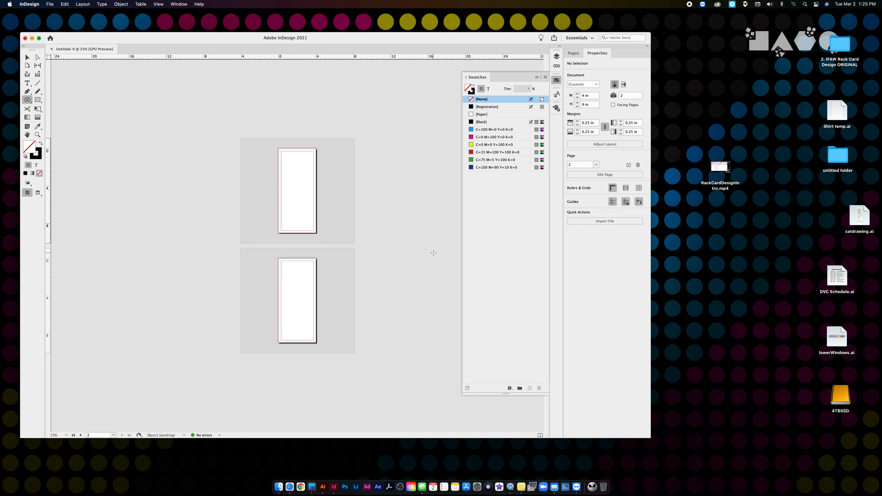
# Create a 4 x 9 in document with 10 facing pages to view its spreads, and close both open documents
pyautogui.press('super+n')
pyautogui.click(541, 177)
pyautogui.click(502, 177)
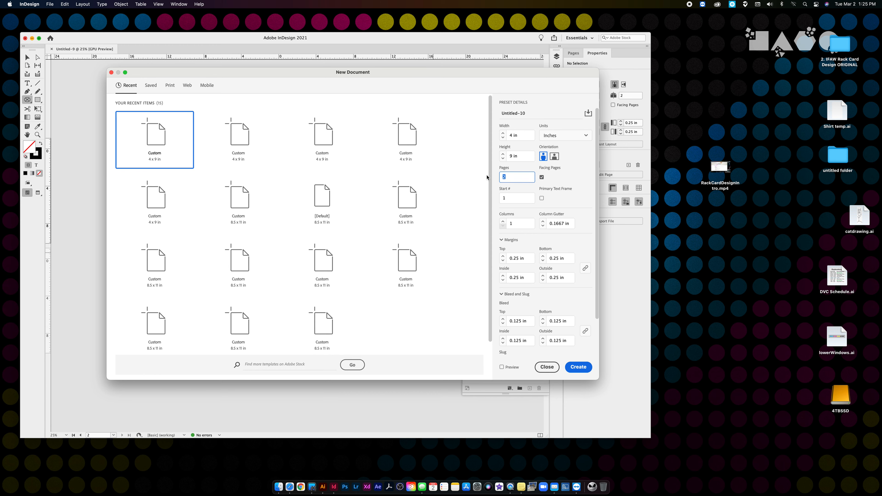
pyautogui.click(578, 369)
pyautogui.press('super+minus')
pyautogui.press('super+minus')
pyautogui.press('super+minus')
pyautogui.press('super+minus')
pyautogui.press('super+minus')
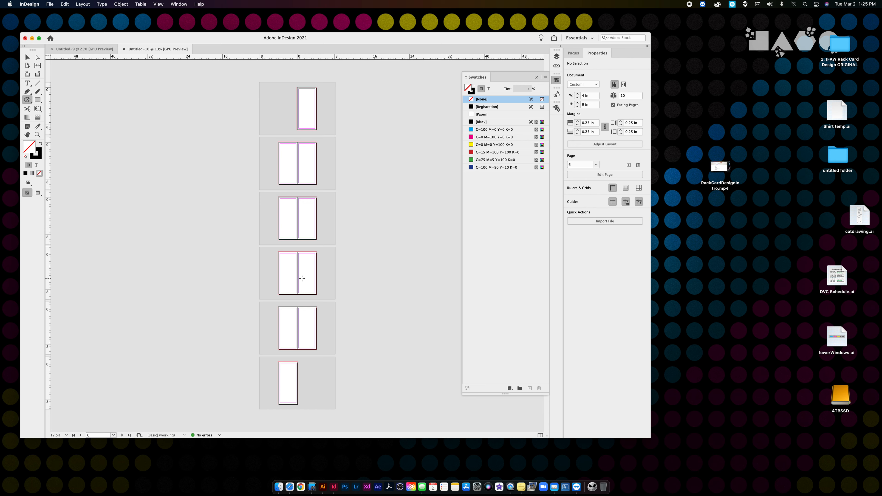
pyautogui.click(124, 48)
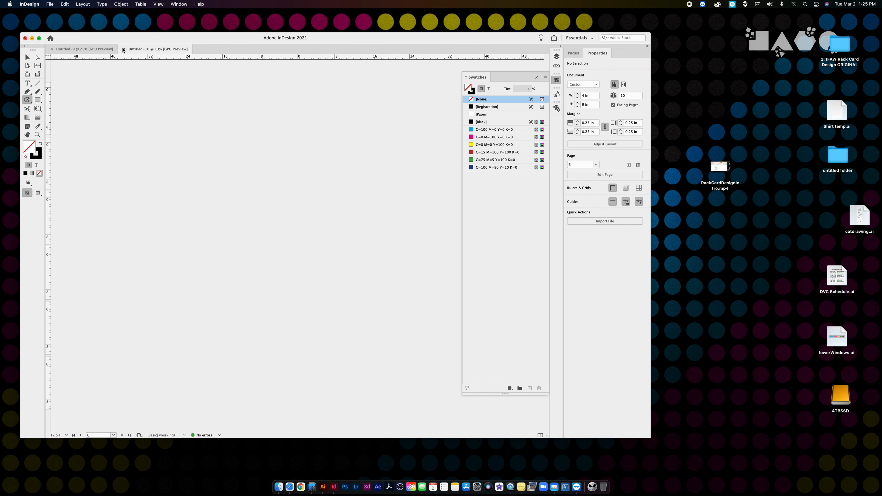
pyautogui.click(51, 49)
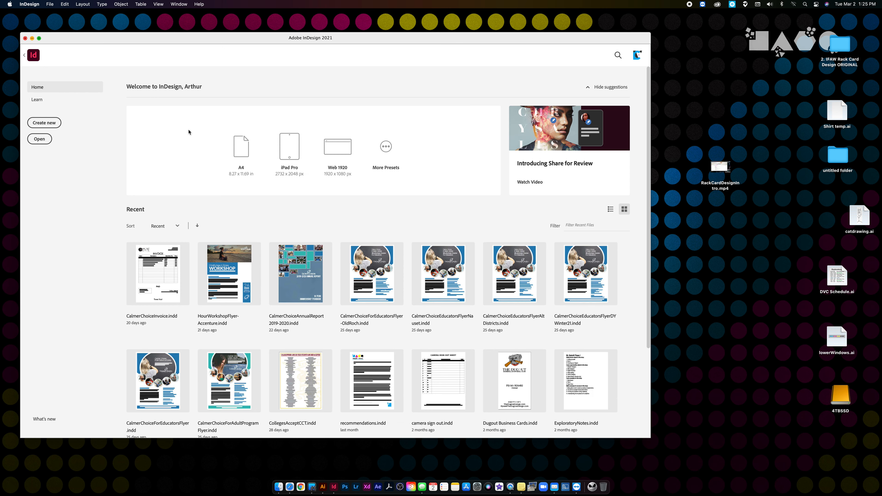
# Create a 4 x 9 in portrait document with 2 pages, facing pages on, 0.25 in margins and 0.125 in bleed
pyautogui.press('super+n')
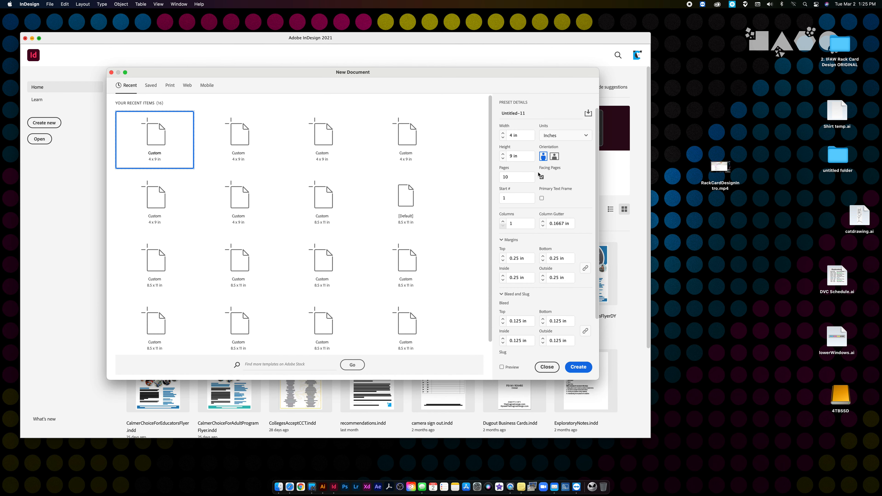
pyautogui.doubleClick(512, 176)
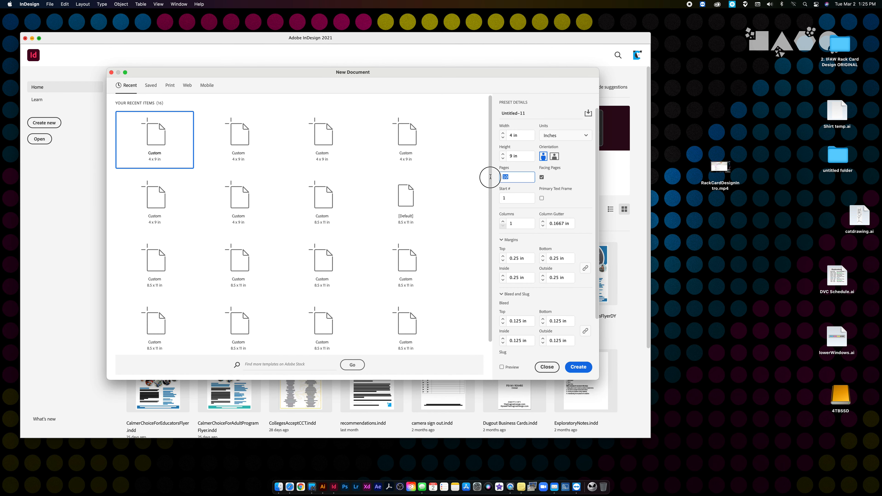
pyautogui.write('2')
pyautogui.click(524, 258)
pyautogui.click(547, 260)
pyautogui.click(509, 322)
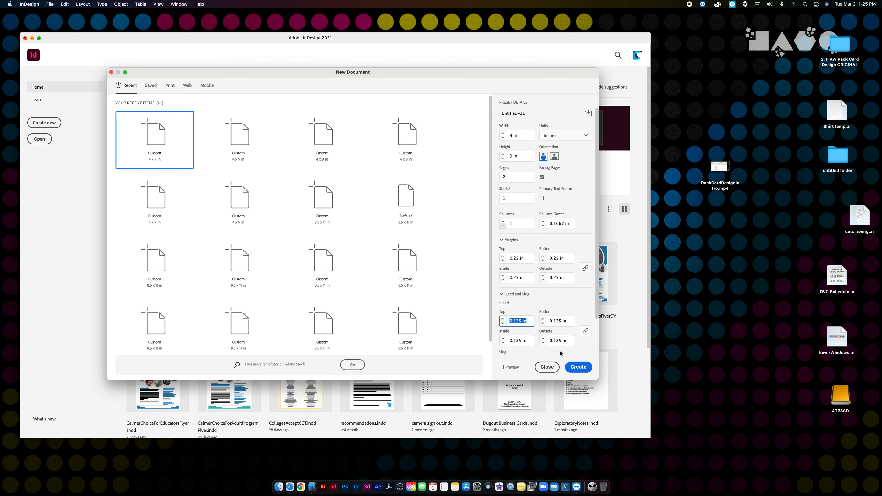
pyautogui.click(575, 368)
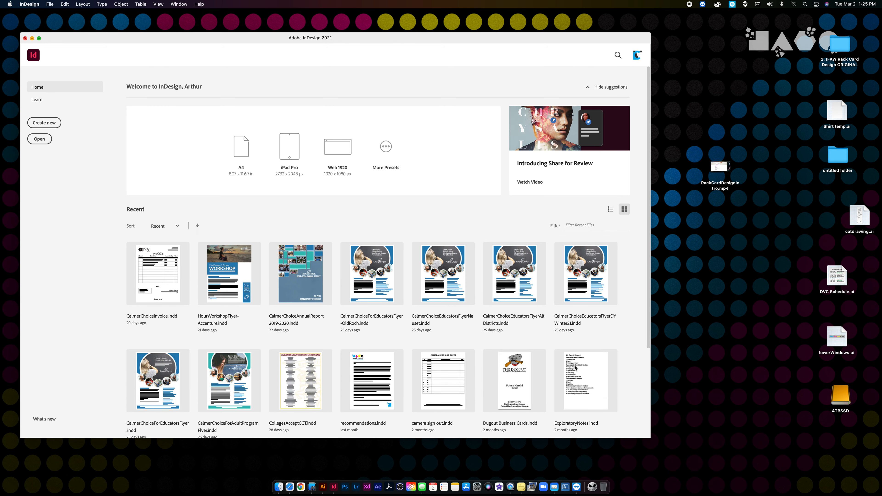
# Draw a closed Pen tool shape about 4.25 x 6.94 in with a wavy upper edge, covering the lower part of page 1 out to the bleed
pyautogui.scroll(-6, 342, 188)
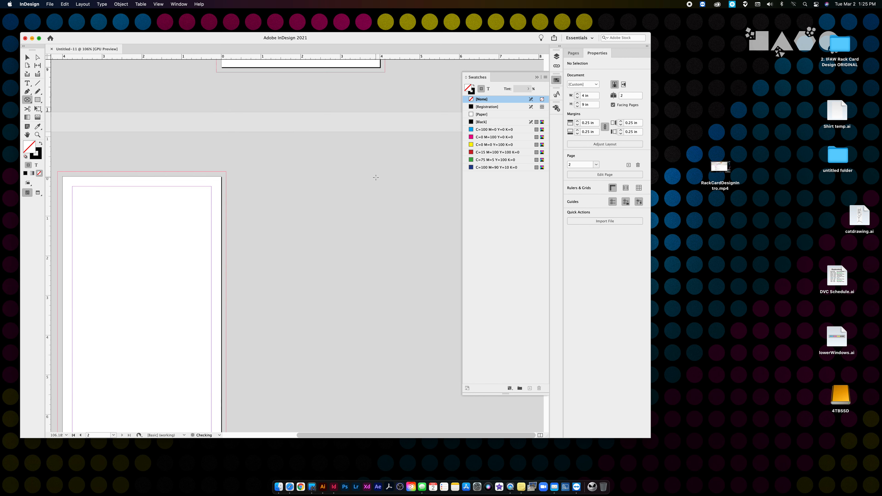
pyautogui.scroll(7, 180, 231)
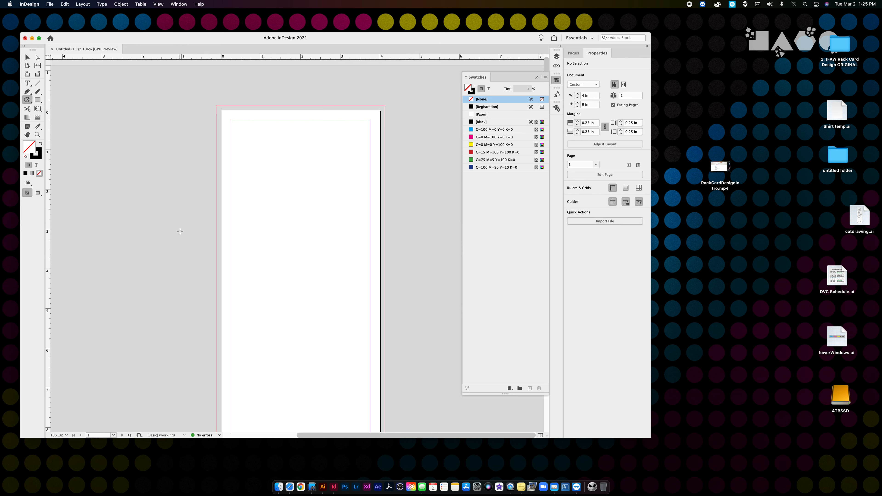
pyautogui.press('super+1')
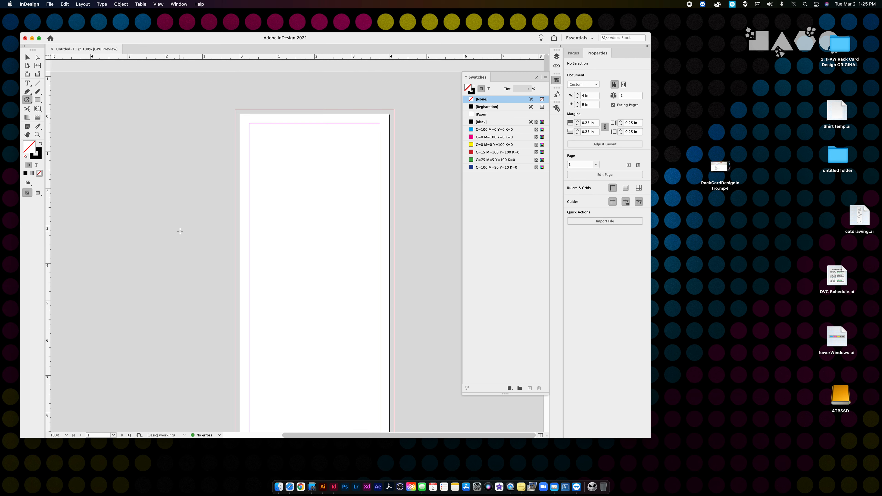
pyautogui.press('super+minus')
pyautogui.scroll(-7, 179, 228)
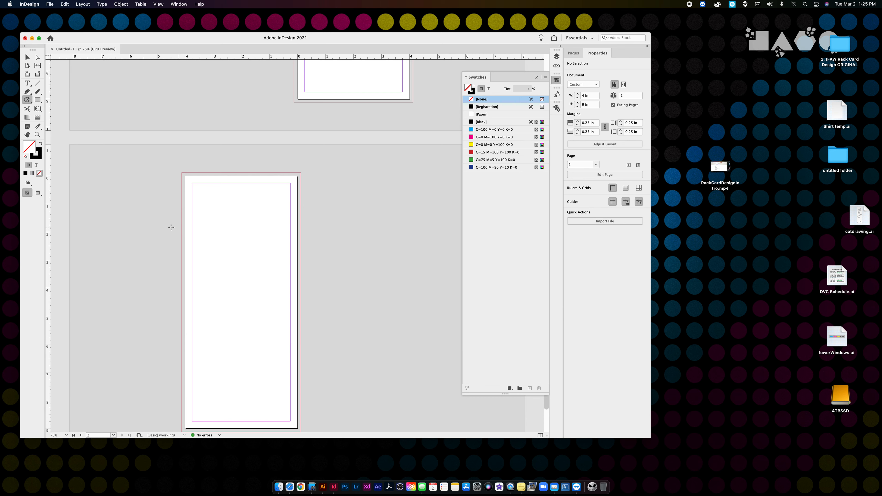
pyautogui.scroll(7, 96, 201)
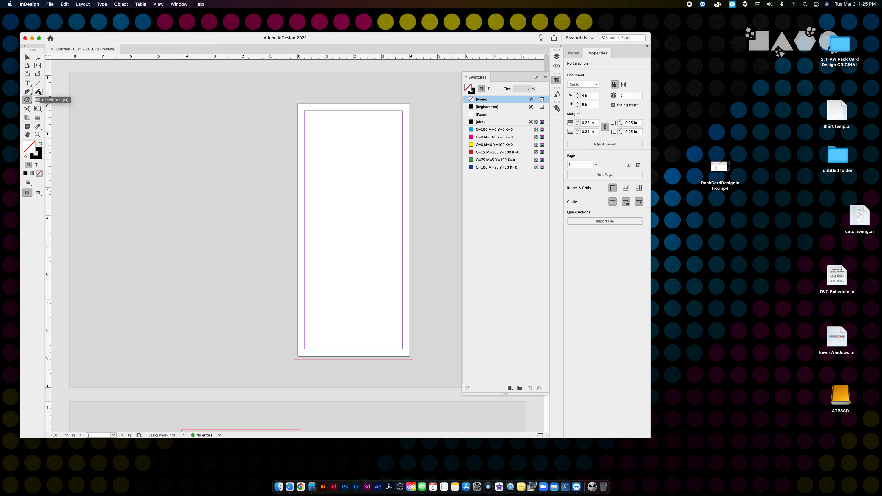
pyautogui.click(27, 91)
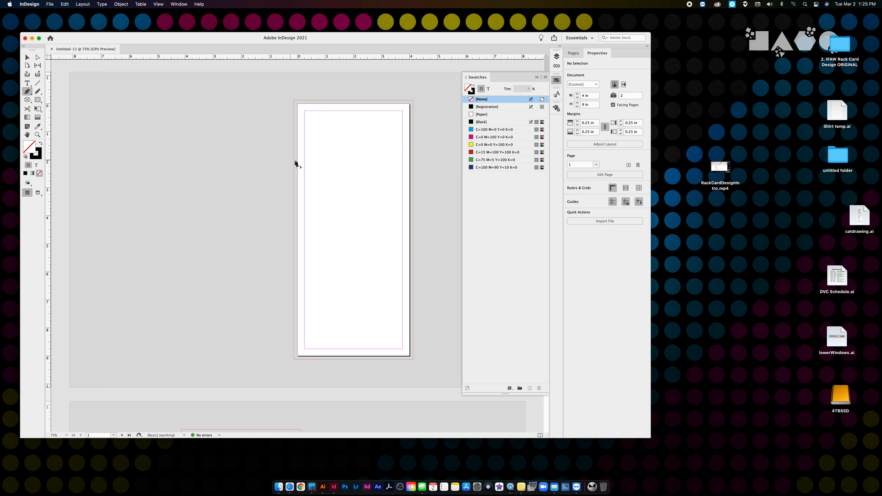
pyautogui.click(294, 175)
pyautogui.click(294, 359)
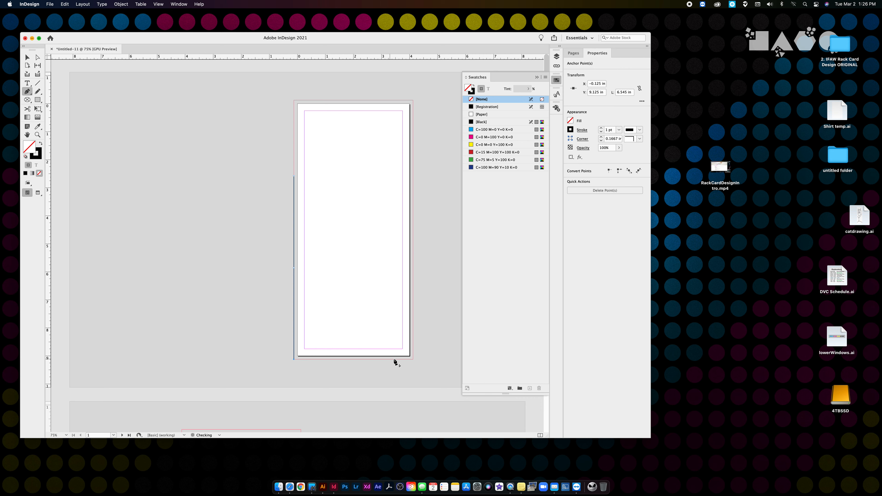
pyautogui.click(413, 360)
pyautogui.click(413, 176)
pyautogui.moveTo(357, 175); pyautogui.dragTo(326, 201)
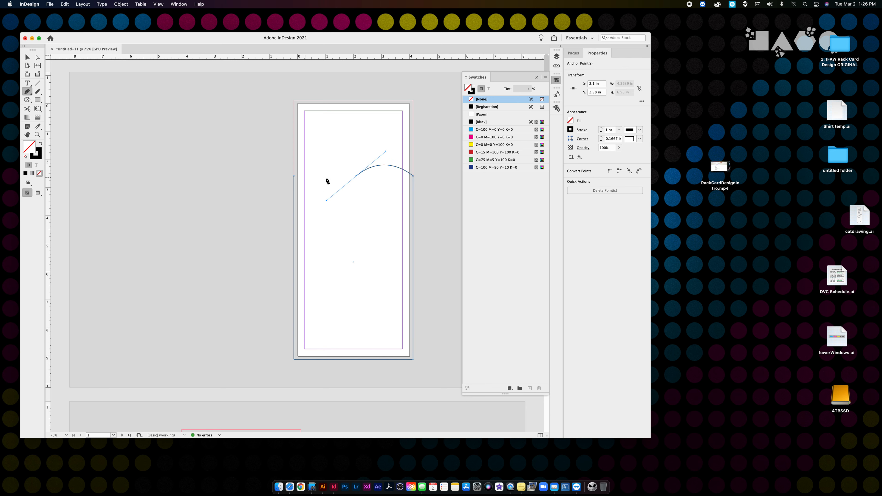
pyautogui.click(356, 176)
pyautogui.moveTo(295, 176); pyautogui.dragTo(321, 195)
# Swap the wavy shape's fill and stroke to give it a black fill and no outline
pyautogui.click(40, 144)
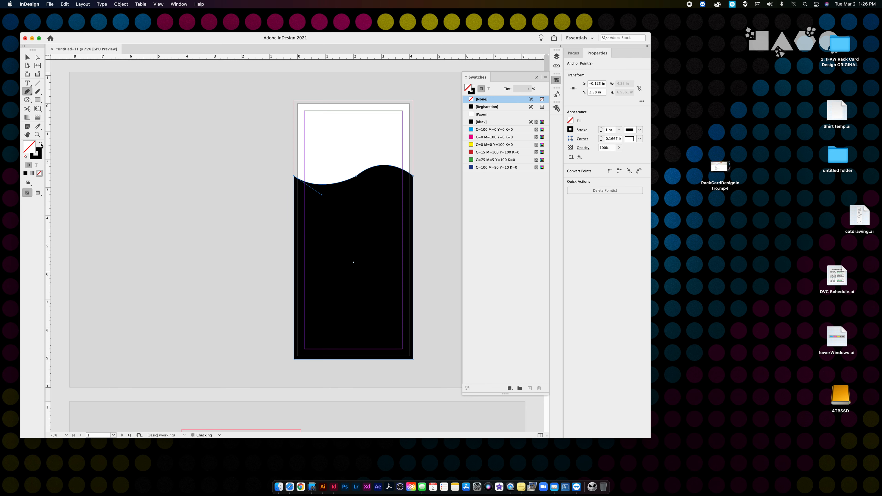
pyautogui.press('v')
pyautogui.click(144, 129)
pyautogui.click(340, 225)
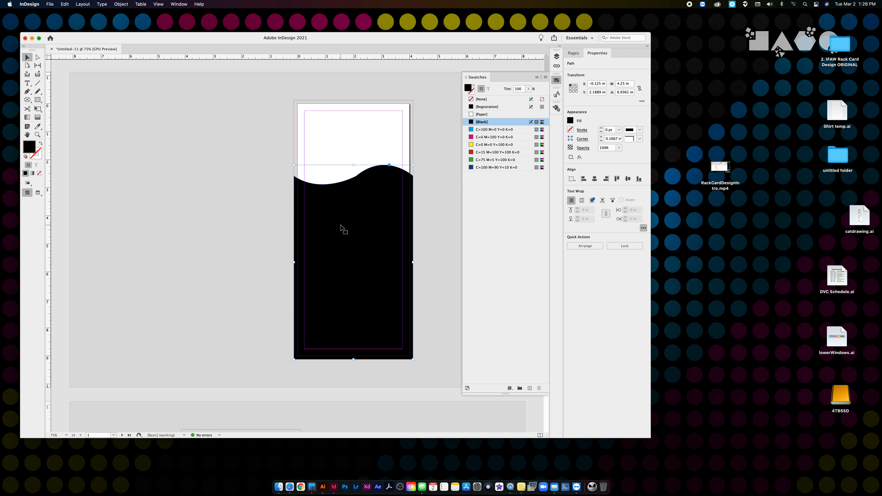
# Draw a freehand curvy shape about 3.26 x 4.48 in with the Pencil tool on the pasteboard beside page 1, with a black outline and no fill
pyautogui.click(27, 99)
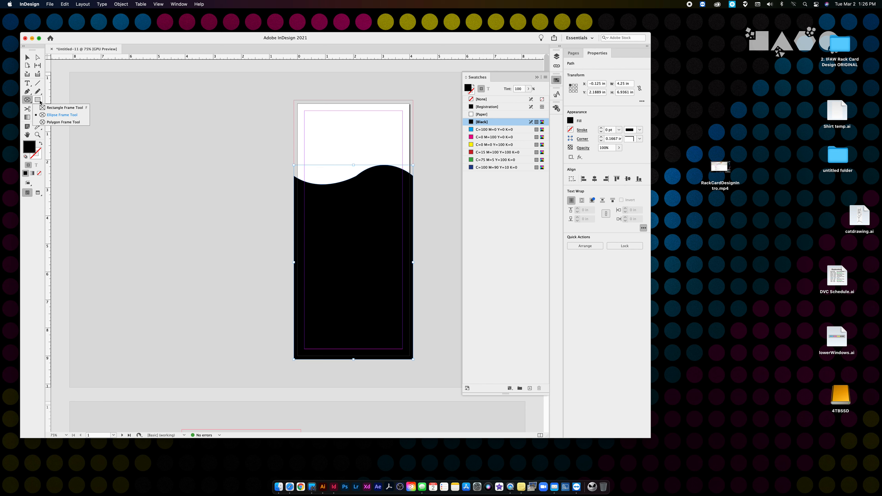
pyautogui.click(38, 91)
pyautogui.moveTo(171, 143)
pyautogui.mouseDown()
pyautogui.moveTo(154, 194)
pyautogui.moveTo(183, 243)
pyautogui.moveTo(225, 190)
pyautogui.moveTo(206, 152)
pyautogui.moveTo(169, 137)
pyautogui.moveTo(187, 128)
pyautogui.mouseUp()
pyautogui.click(28, 57)
pyautogui.click(282, 187)
pyautogui.hotkey('shift', 'x')
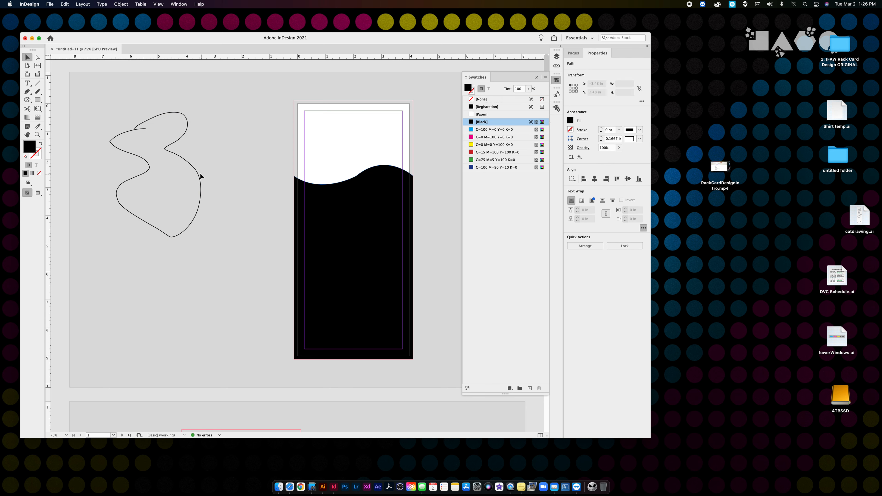
# Place the photo of a person holding a dog from the 2. IFAW Rack Card Design ORIGINAL folder inside the freehand shape
pyautogui.click(193, 167)
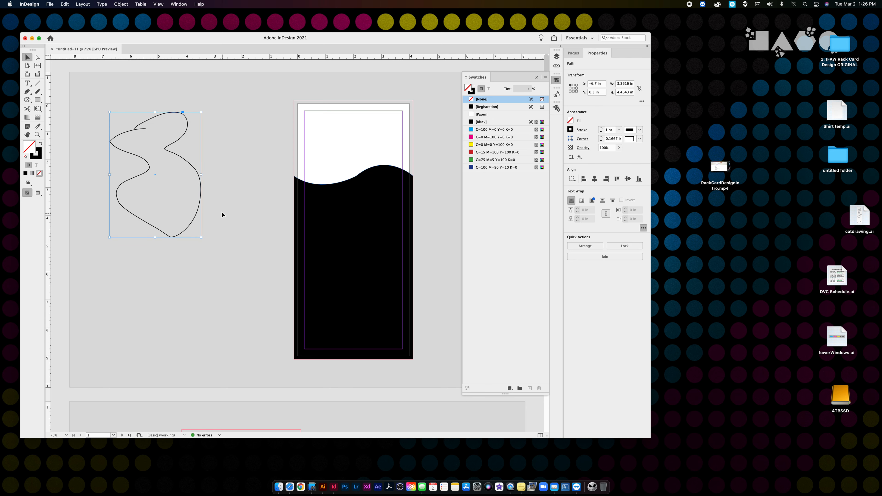
pyautogui.press('super+d')
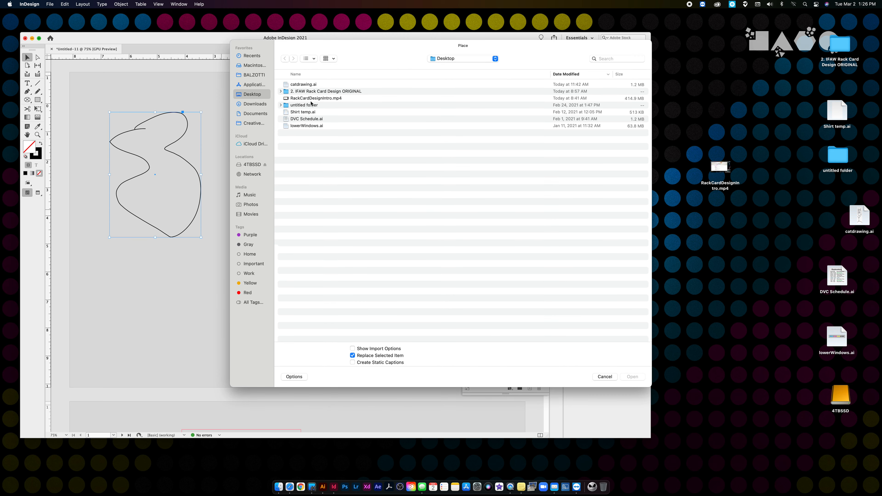
pyautogui.doubleClick(300, 92)
pyautogui.doubleClick(301, 91)
pyautogui.click(302, 85)
pyautogui.click(632, 377)
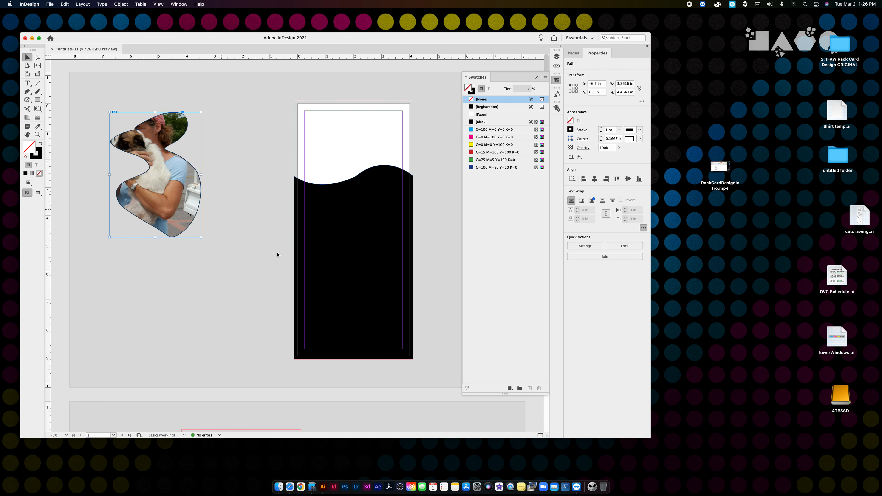
# Reposition the photo within the freehand shape and scale it down to about 8.76 x 5.82 in
pyautogui.click(351, 85)
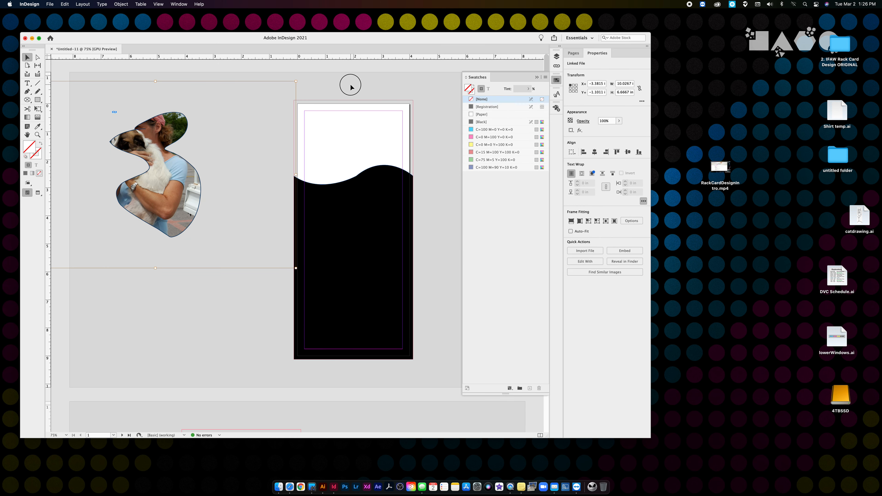
pyautogui.click(165, 175)
pyautogui.moveTo(155, 174); pyautogui.dragTo(172, 192)
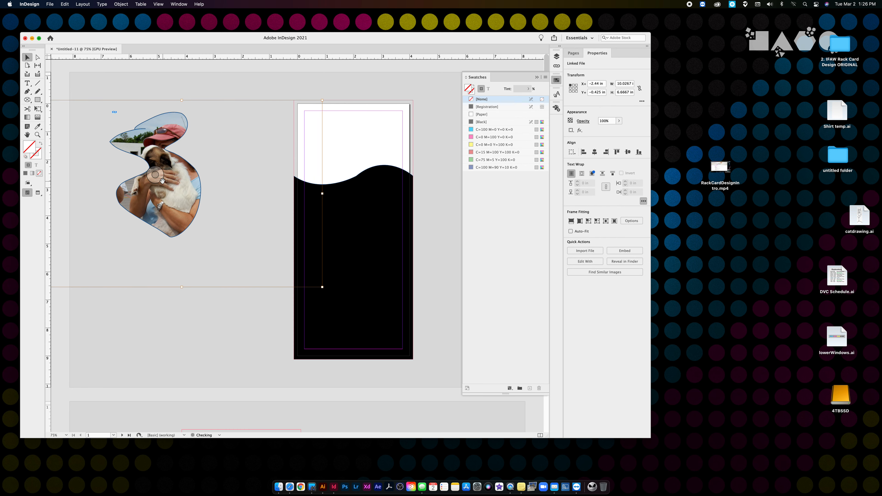
pyautogui.moveTo(321, 100); pyautogui.dragTo(294, 99)
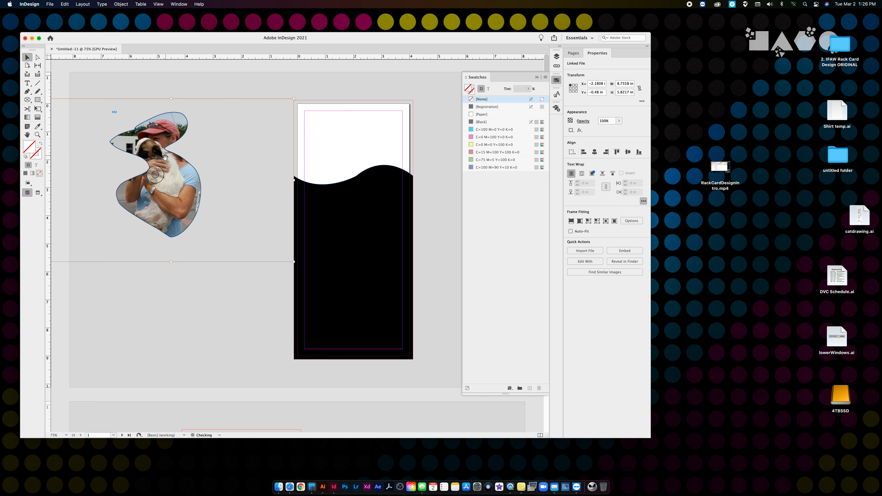
# Delete the photo-filled freehand shape on the pasteboard and the black wavy shape on page 1
pyautogui.click(127, 85)
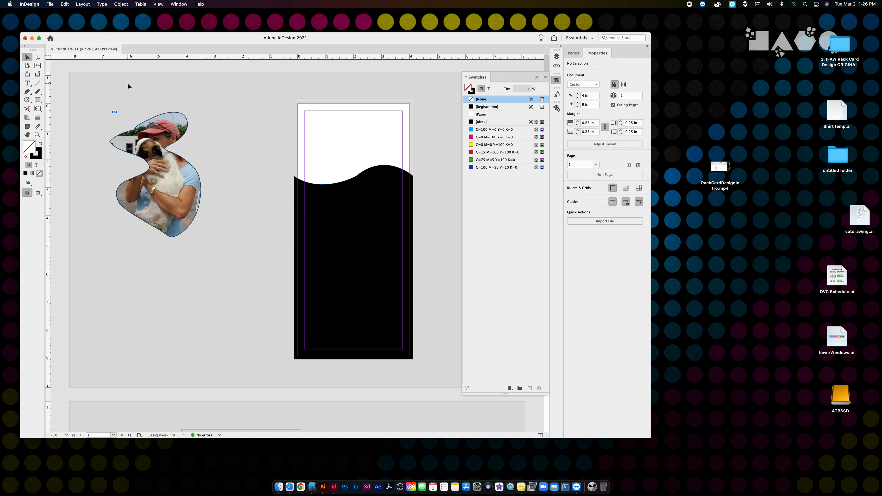
pyautogui.moveTo(121, 104); pyautogui.dragTo(212, 247)
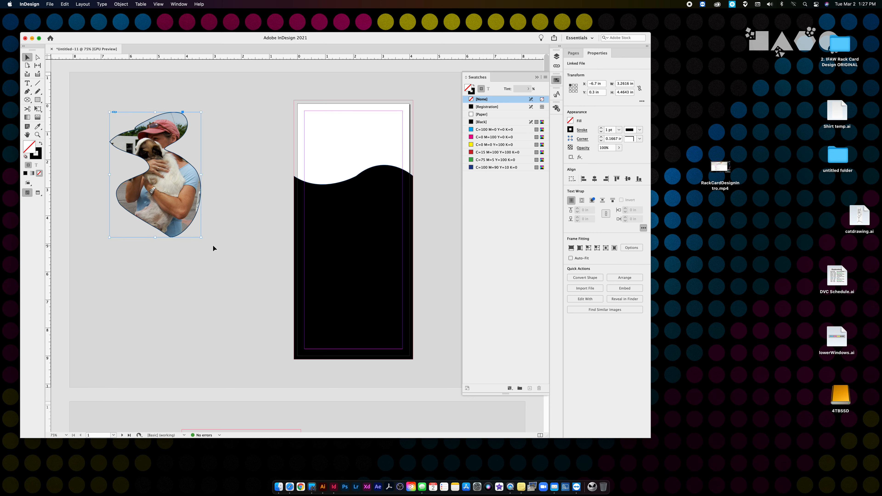
pyautogui.press('Delete')
pyautogui.click(342, 249)
pyautogui.press('Delete')
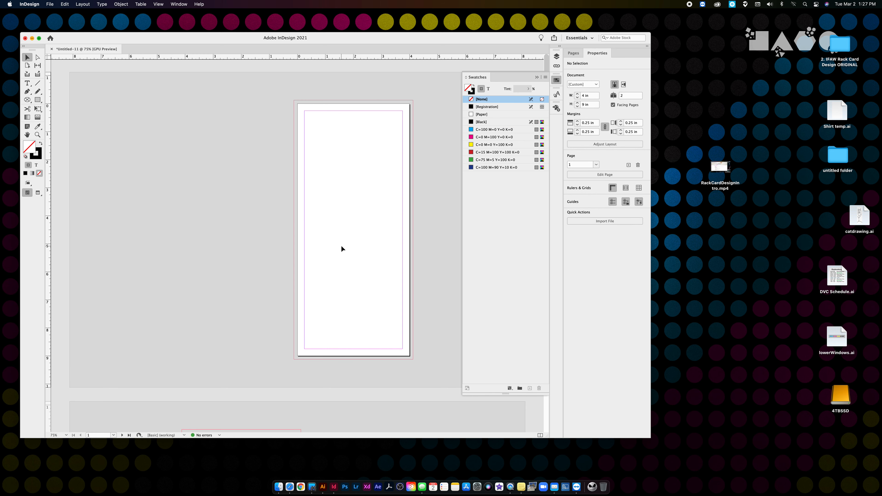
# Switch to Illustrator, save the cat drawing over the existing catdrawing.ai on the Desktop, and close it
pyautogui.click(323, 487)
pyautogui.click(305, 335)
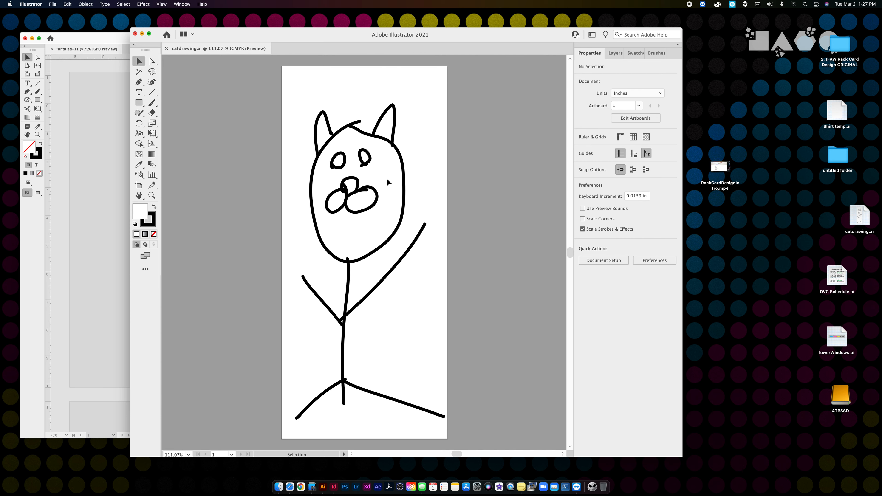
pyautogui.click(52, 4)
pyautogui.click(79, 77)
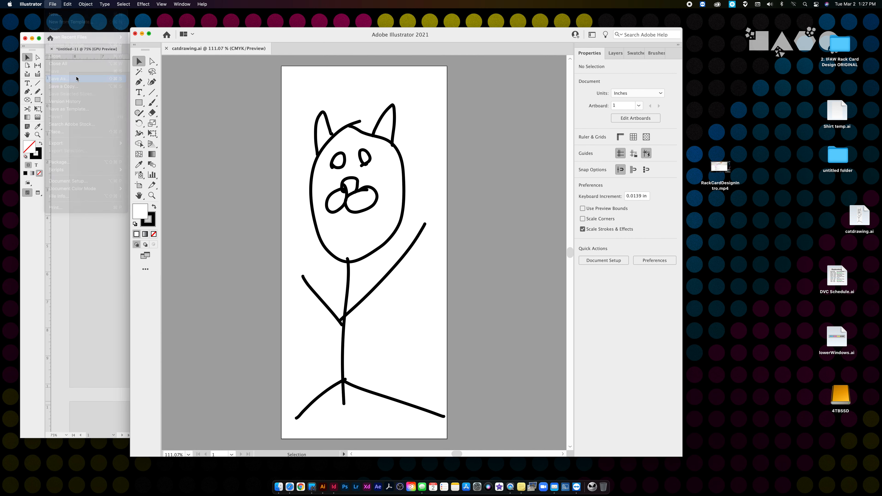
pyautogui.click(554, 233)
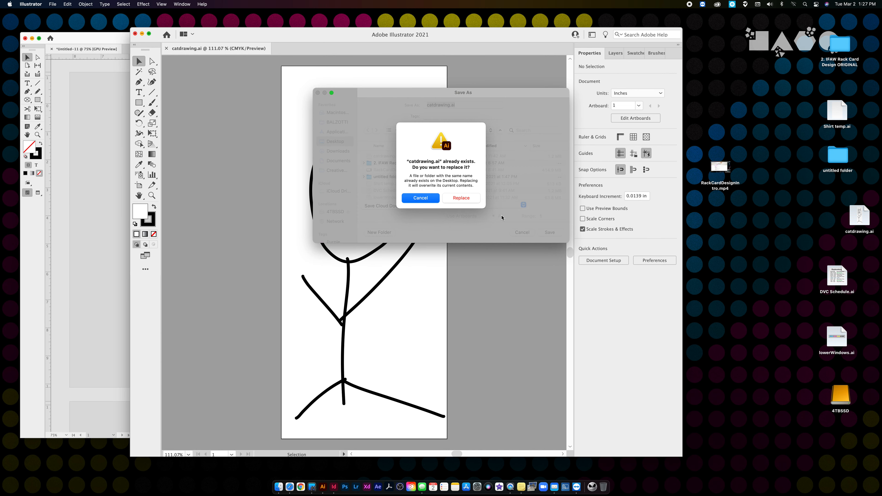
pyautogui.click(470, 200)
pyautogui.click(427, 305)
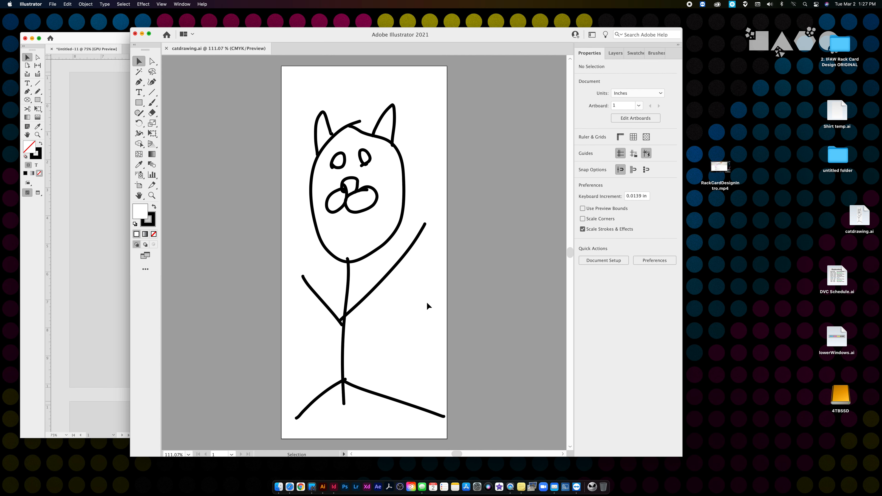
pyautogui.click(166, 48)
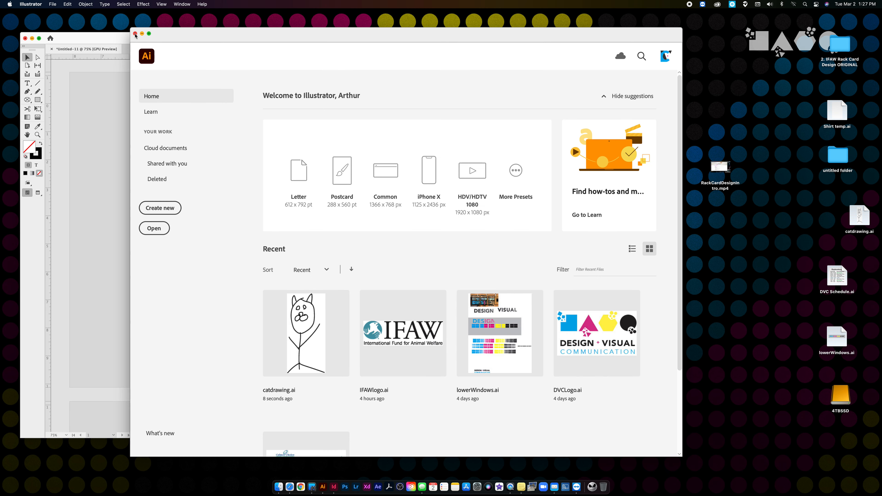
pyautogui.click(135, 34)
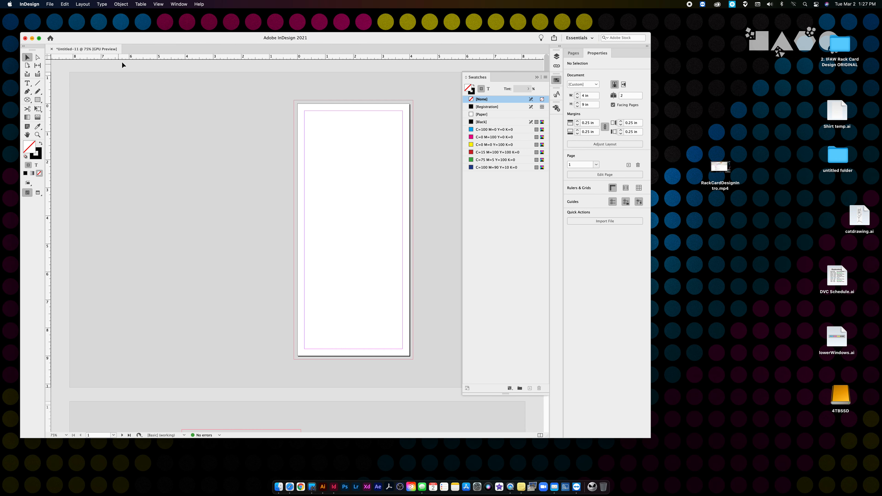
# Place catdrawing.ai from the Desktop on the InDesign pasteboard and move it beside page 1 to about X -4.42 in, Y 0.08 in
pyautogui.press('super+d')
pyautogui.click(253, 94)
pyautogui.click(305, 86)
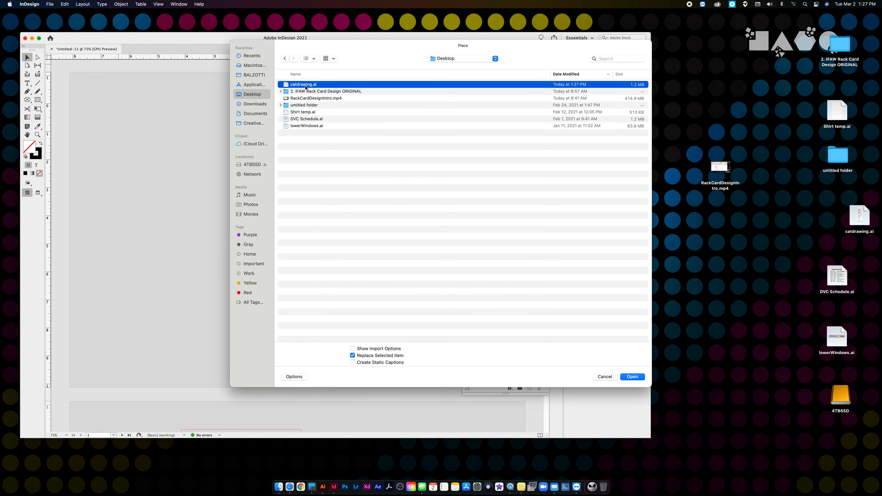
pyautogui.click(631, 377)
pyautogui.click(190, 164)
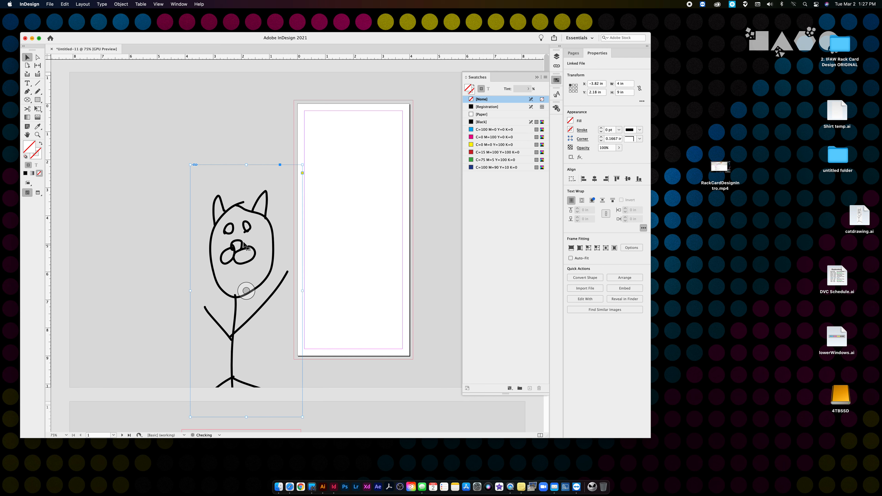
pyautogui.moveTo(252, 229); pyautogui.dragTo(234, 172)
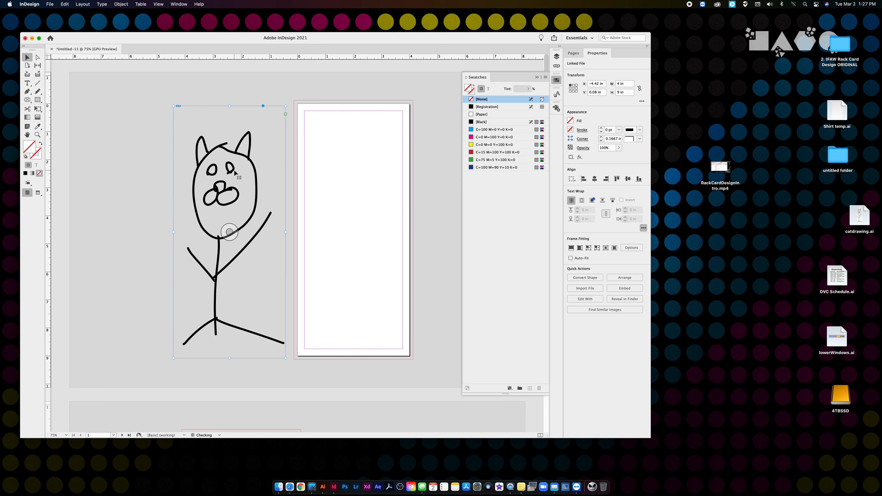
# Delete the placed cat drawing and draw an empty text frame on the pasteboard beside page 1
pyautogui.press('BackSpace')
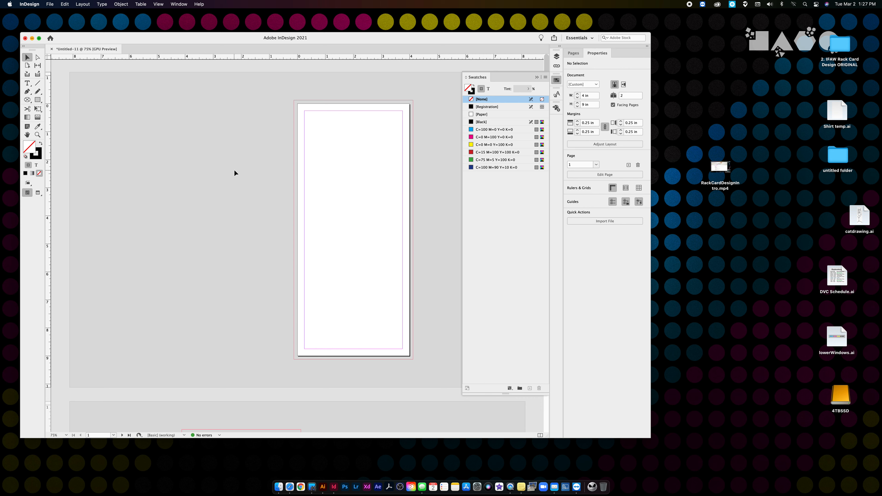
pyautogui.click(27, 83)
pyautogui.moveTo(110, 115); pyautogui.dragTo(264, 240)
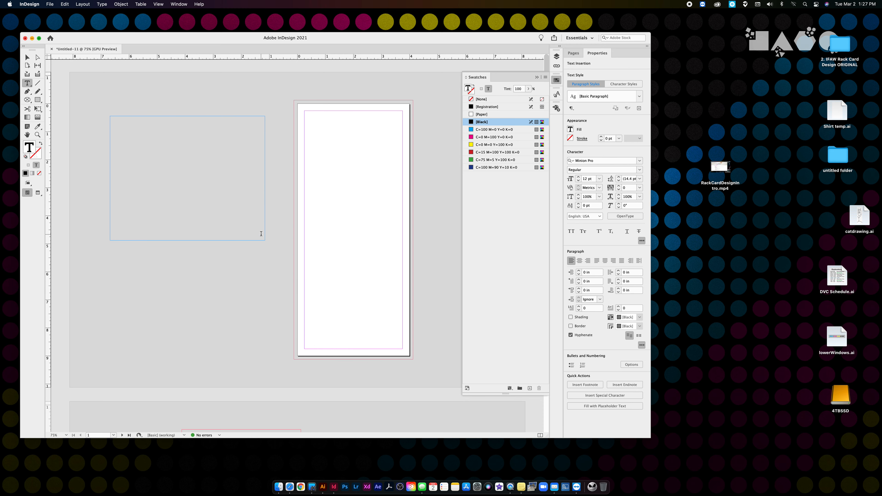
pyautogui.press('super+h')
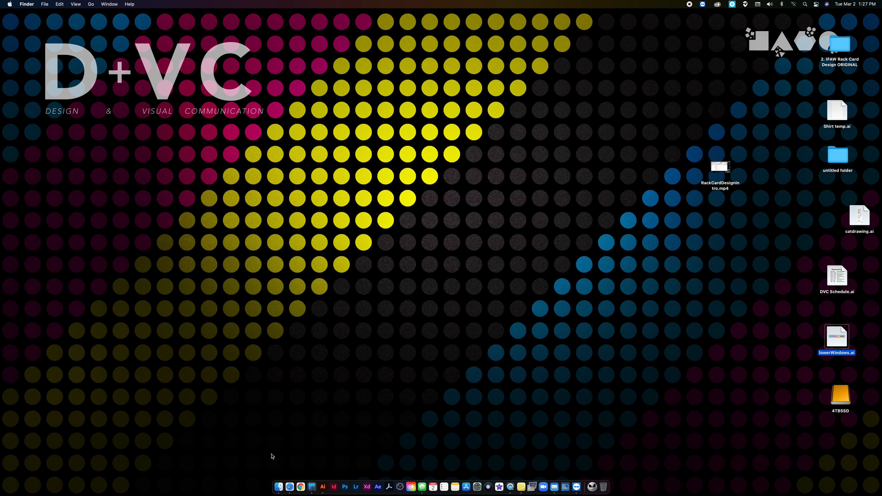
# Relaunch InDesign and dismiss the problem report to get back to a blank 4 x 9 in document
pyautogui.click(334, 486)
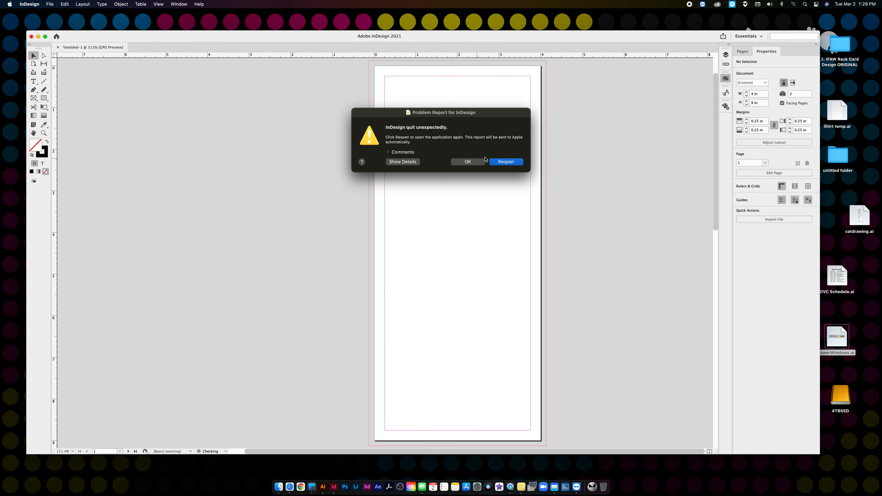
pyautogui.click(470, 161)
pyautogui.click(478, 350)
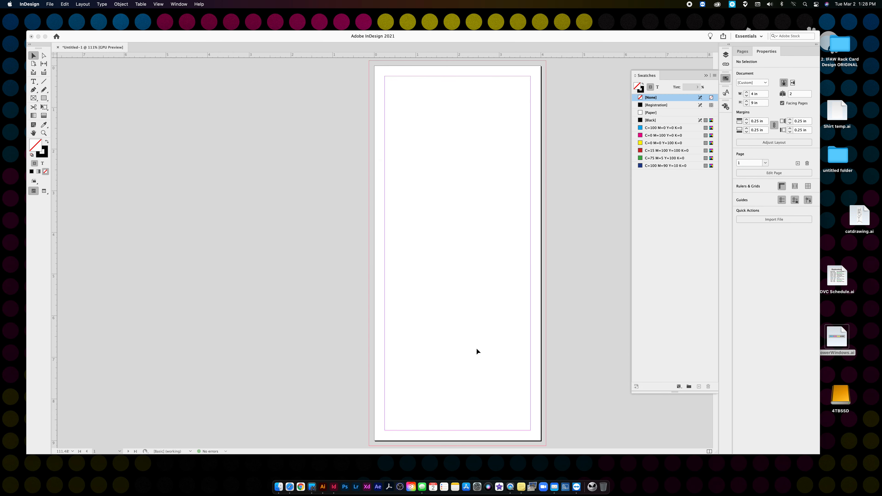
# Draw a text frame on the pasteboard beside page 1 and enter random filler letters starting with "lakjfdlkajlkdjflkajflkdsajflkdsa"
pyautogui.click(33, 83)
pyautogui.moveTo(145, 122); pyautogui.dragTo(337, 249)
pyautogui.write('lakjfdlkajlkdjflkajflkdsajflkdsa')
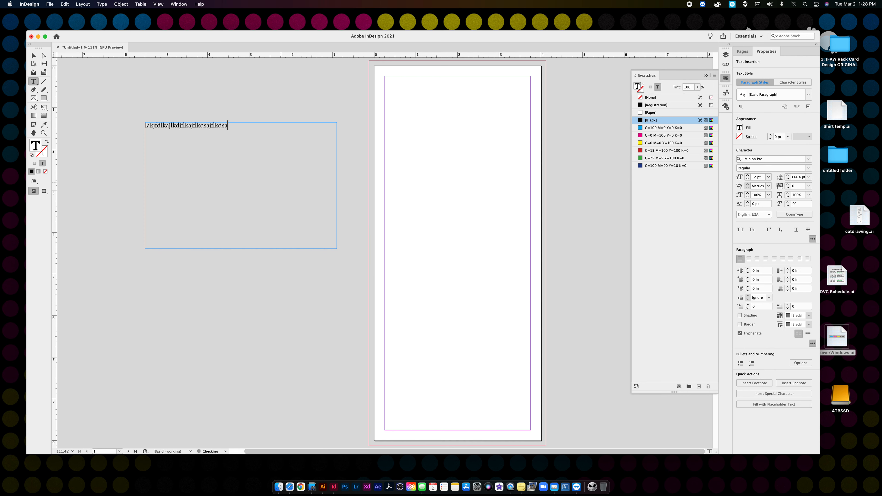
pyautogui.write('jflksadjlkfdsajlkfdsjalkfjasdlkfjdsalkfjsldkak')
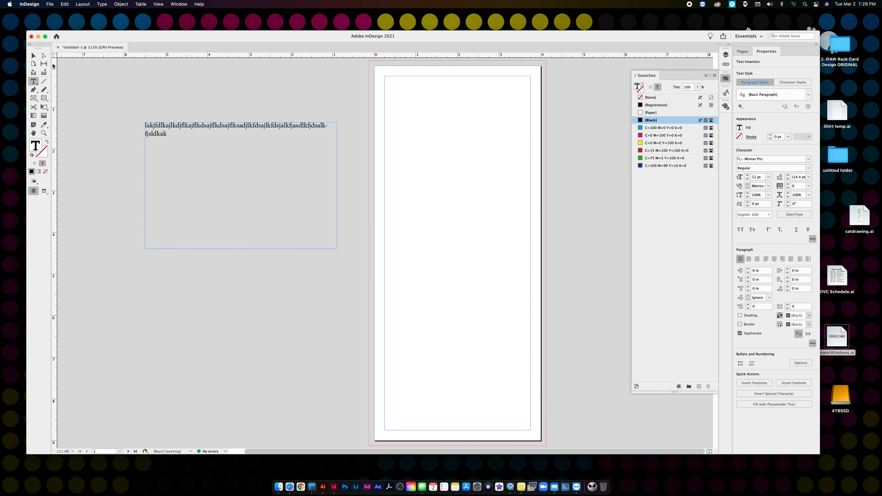
# Shrink the text frame to about 0.94 x 0.8 in so it is too small for its text
pyautogui.press('Escape')
pyautogui.moveTo(338, 184); pyautogui.dragTo(185, 185)
pyautogui.moveTo(164, 248); pyautogui.dragTo(161, 156)
pyautogui.click(225, 187)
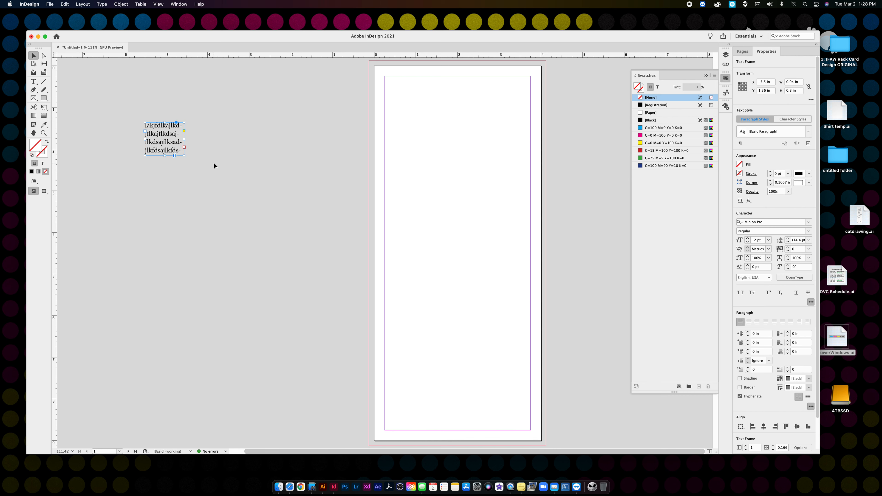
# Extend the text frame's height to about 2.13 in and shorten it again to about 1.11 in
pyautogui.moveTo(164, 155); pyautogui.dragTo(169, 211)
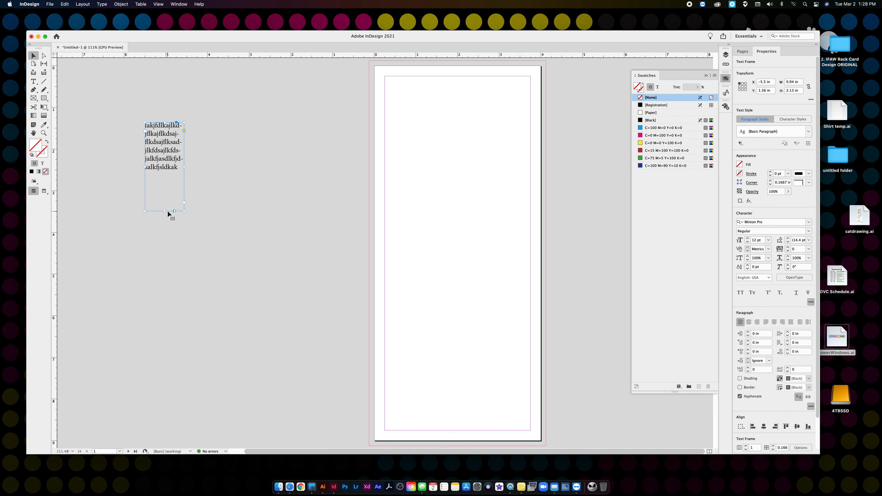
pyautogui.doubleClick(163, 186)
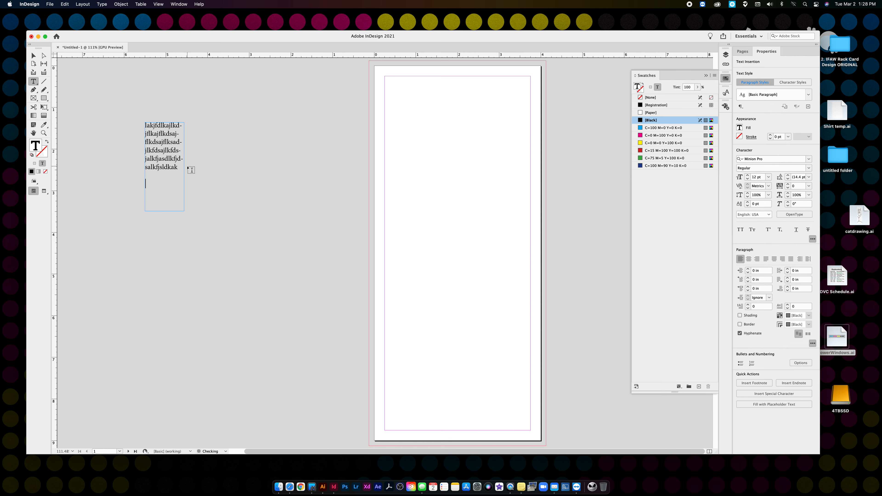
pyautogui.click(33, 55)
pyautogui.moveTo(164, 211); pyautogui.dragTo(164, 169)
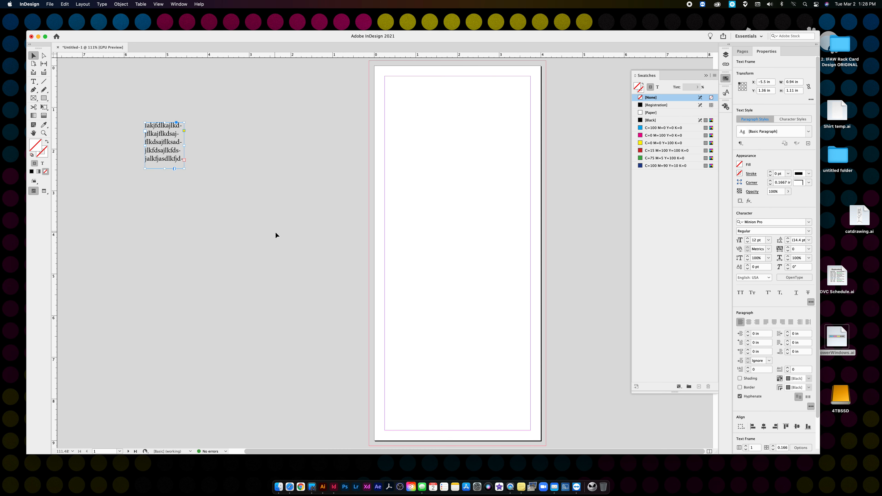
# Enlarge the text frame to about 2 in wide and 2.08 in high
pyautogui.moveTo(165, 169); pyautogui.dragTo(168, 208)
pyautogui.doubleClick(156, 189)
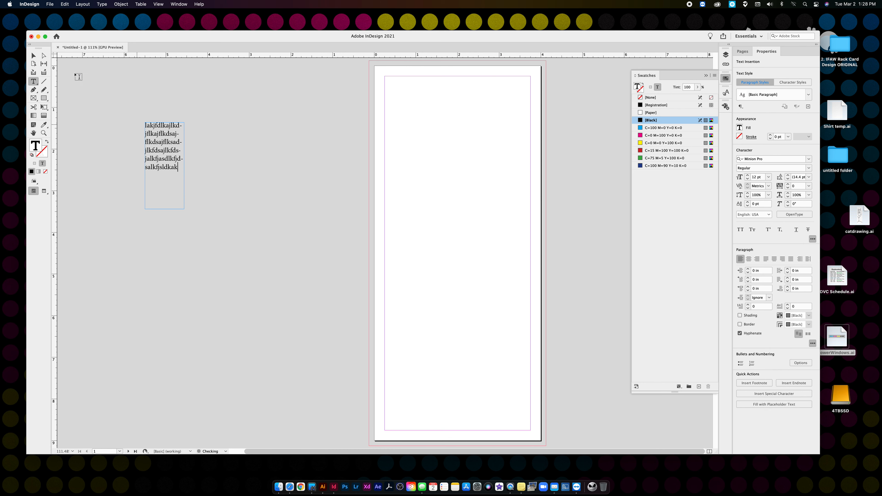
pyautogui.press('Escape')
pyautogui.moveTo(185, 167); pyautogui.dragTo(122, 130)
# Select all the filler text and try center and right alignment before justifying it with the last line aligned left
pyautogui.doubleClick(196, 151)
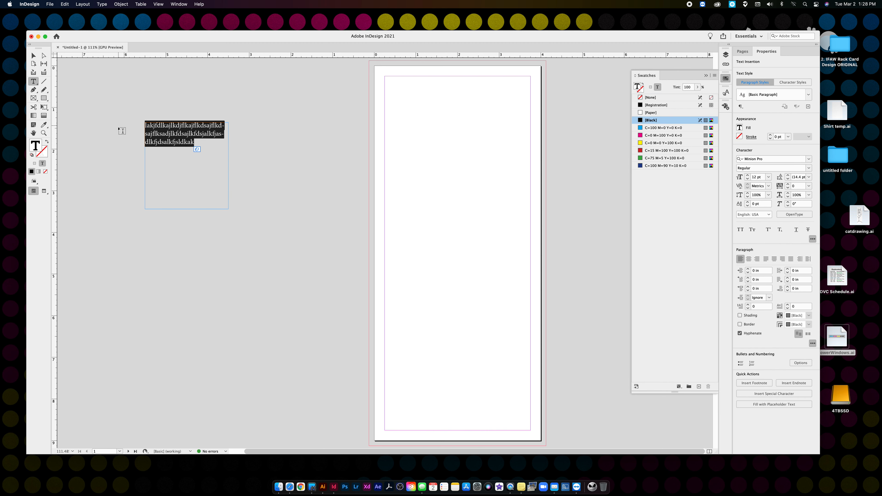
pyautogui.click(748, 259)
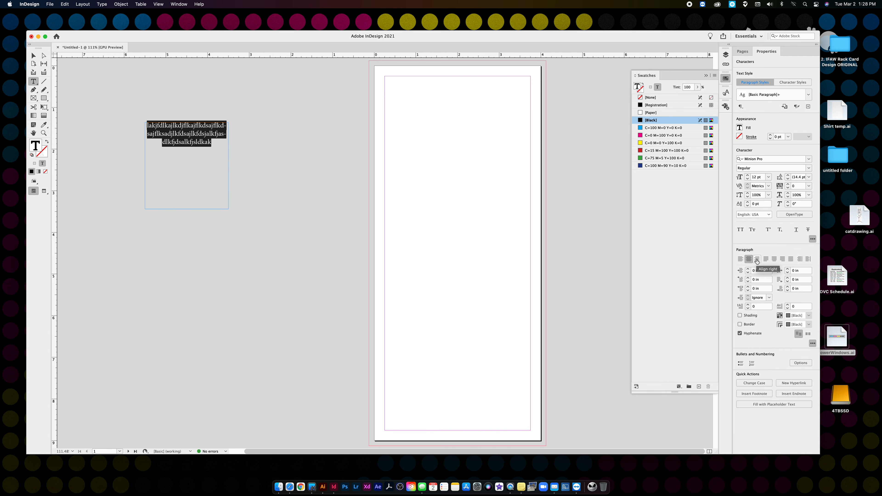
pyautogui.click(757, 260)
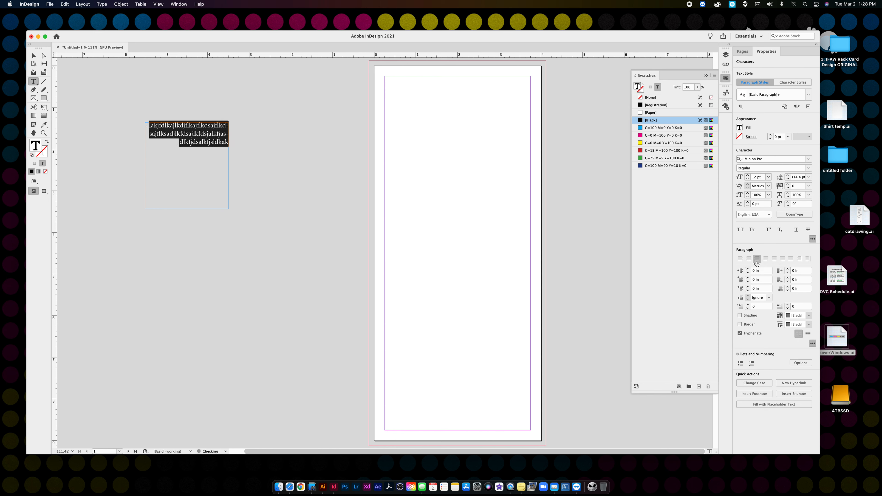
pyautogui.click(765, 260)
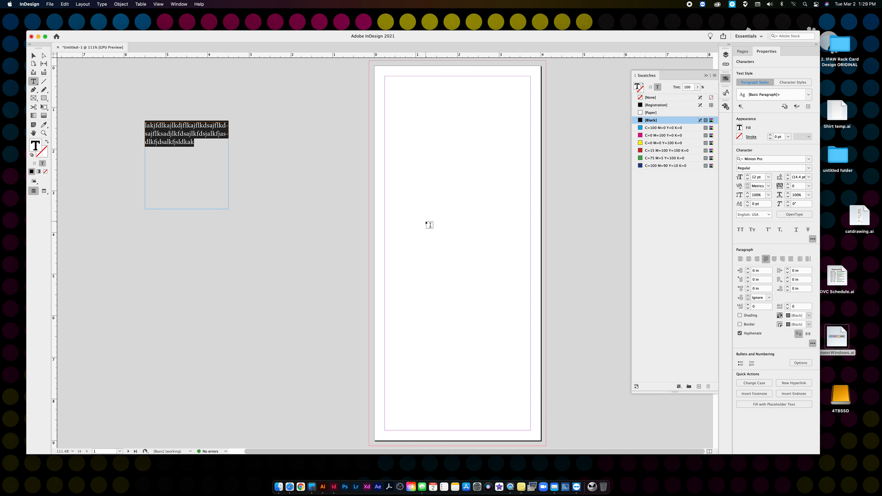
# Move the text frame slightly up on the pasteboard to about X -5.49 in, Y 1.125 in
pyautogui.click(34, 56)
pyautogui.moveTo(189, 136); pyautogui.dragTo(188, 137)
pyautogui.doubleClick(188, 137)
pyautogui.click(32, 55)
pyautogui.moveTo(171, 130); pyautogui.dragTo(132, 118)
# Preview the selected filler text in other fonts such as Comic Sans MS without applying one
pyautogui.click(33, 81)
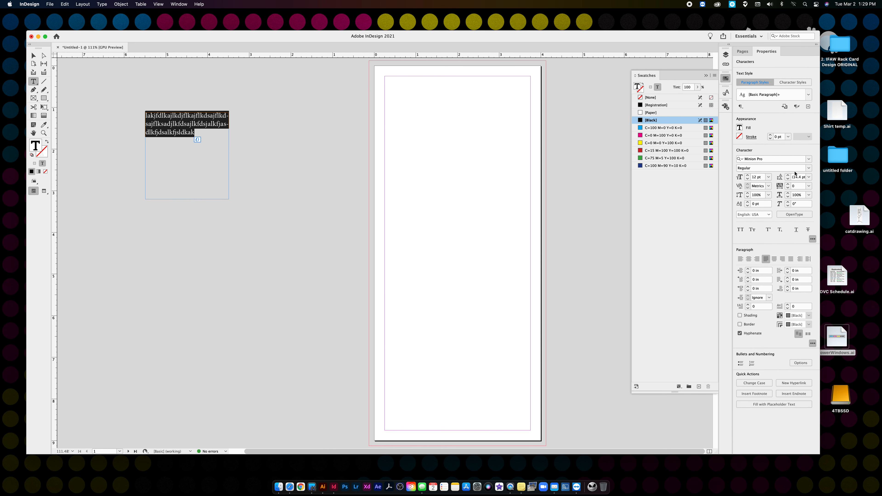
pyautogui.click(809, 159)
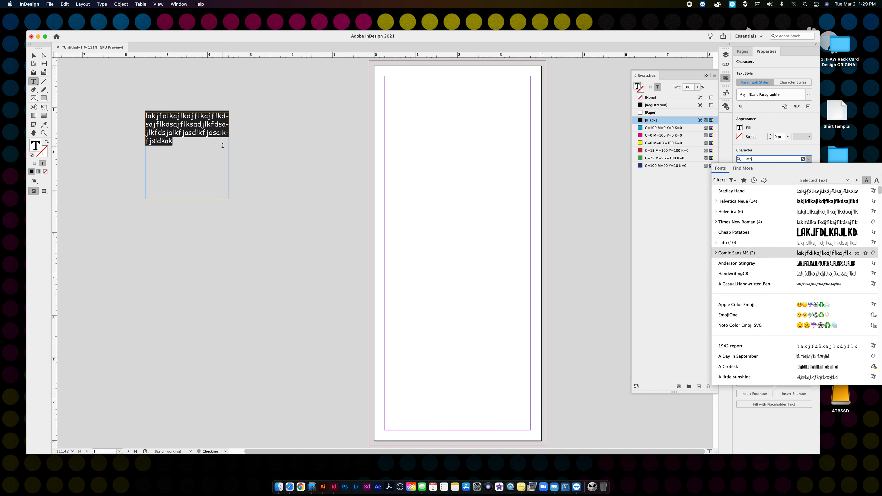
pyautogui.press('Escape')
pyautogui.click(159, 123)
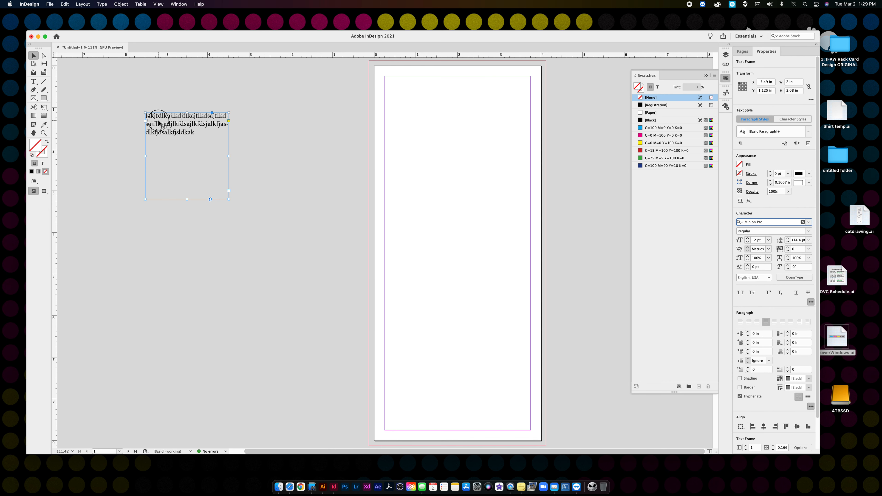
# Color all of the filler text with the red swatch C=15 M=100 Y=100 K=0
pyautogui.doubleClick(197, 134)
pyautogui.press('super+a')
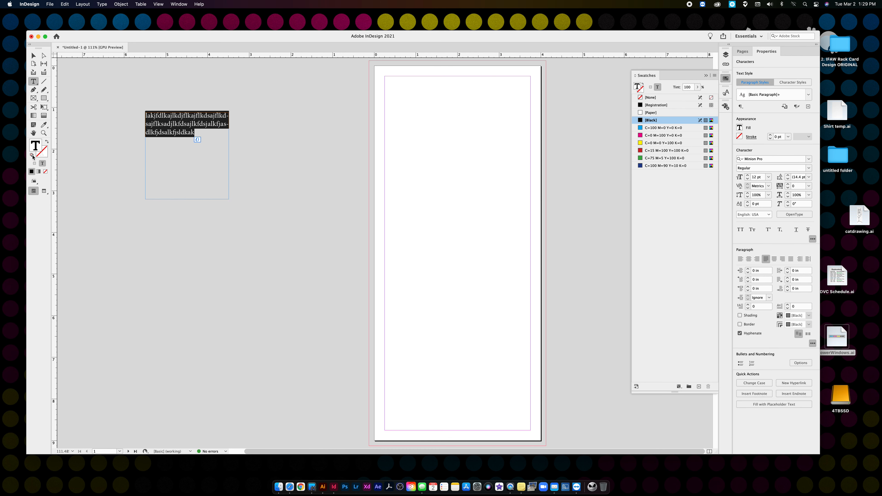
pyautogui.click(649, 151)
pyautogui.press('Escape')
pyautogui.click(245, 111)
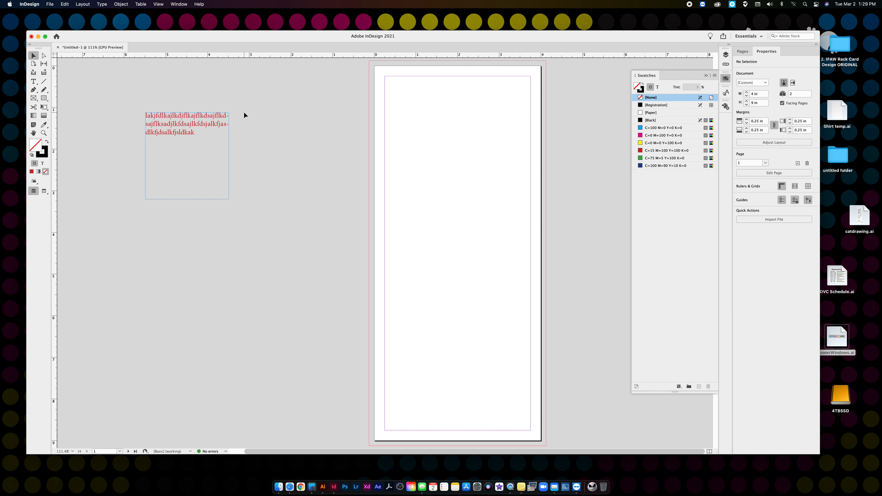
# Delete the text frame and draw a long wavy open path with the Pencil tool from the pasteboard onto page 1
pyautogui.click(211, 124)
pyautogui.press('Delete')
pyautogui.click(47, 90)
pyautogui.moveTo(96, 183)
pyautogui.mouseDown()
pyautogui.moveTo(196, 154)
pyautogui.moveTo(410, 158)
pyautogui.mouseUp()
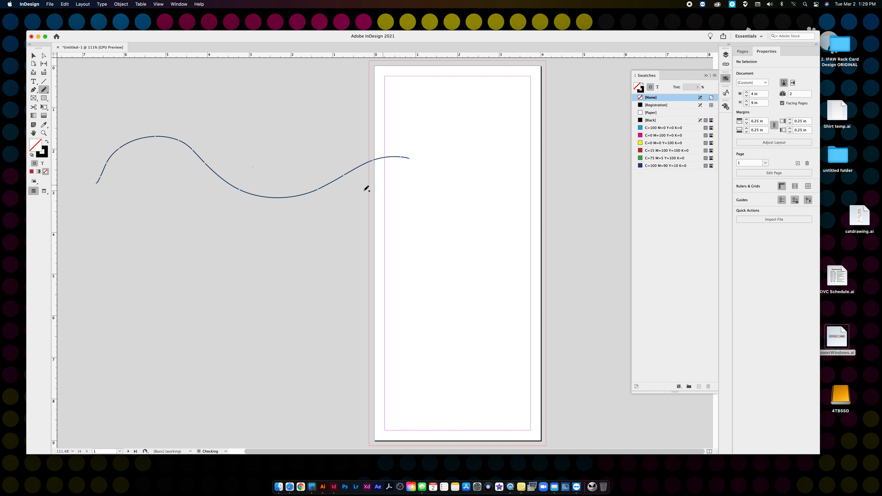
# Add a run of random lowercase filler letters along the wavy path with the Type on a Path tool
pyautogui.click(33, 56)
pyautogui.click(34, 81)
pyautogui.click(66, 97)
pyautogui.click(97, 182)
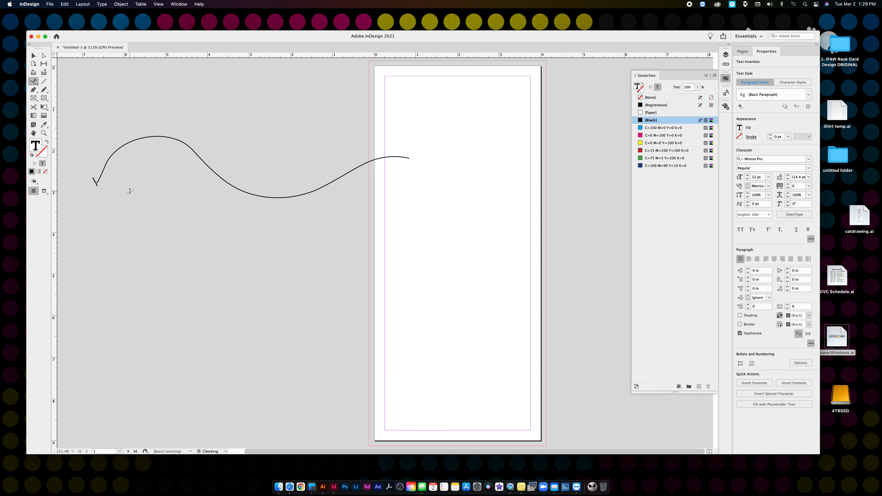
pyautogui.write('dsjflkajsflkjsadlfjlaksdfjlkadsjflkadsjflkdsajflksadjfl')
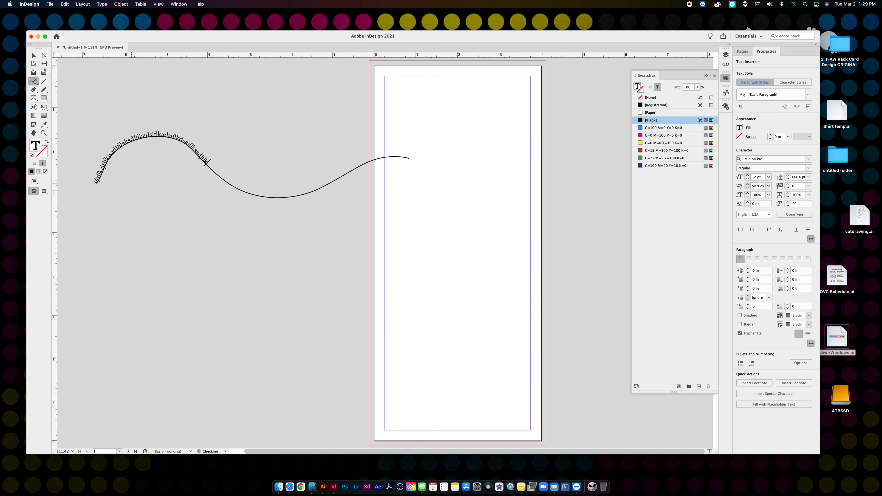
pyautogui.write('kadsjlkfdsjaklfjadslkfjklasdjflkdsafjlkasdjflkjdsljlakj')
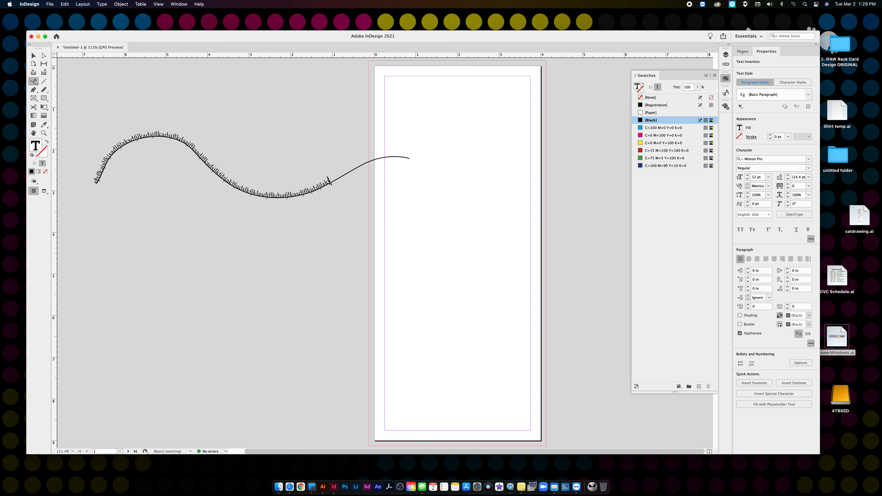
pyautogui.press('Escape')
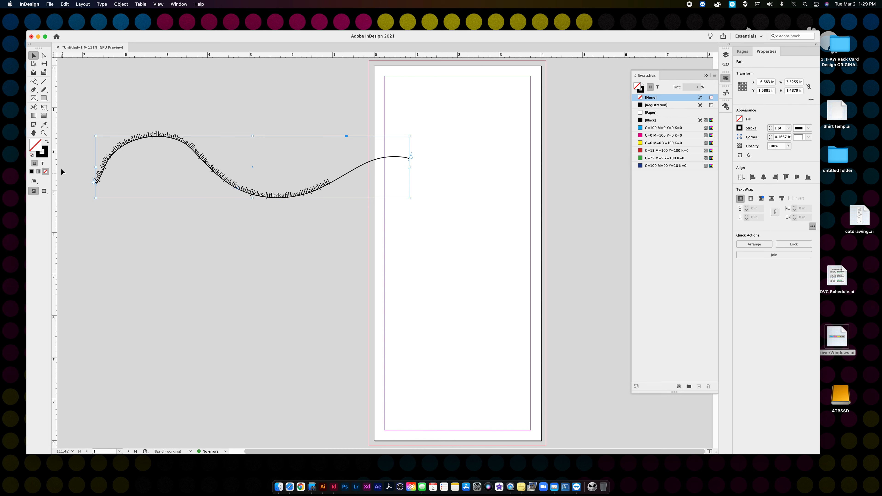
# Remove the wavy path's stroke and move the path text to about X -6.1 in, Y 1.1 in
pyautogui.click(42, 152)
pyautogui.click(45, 172)
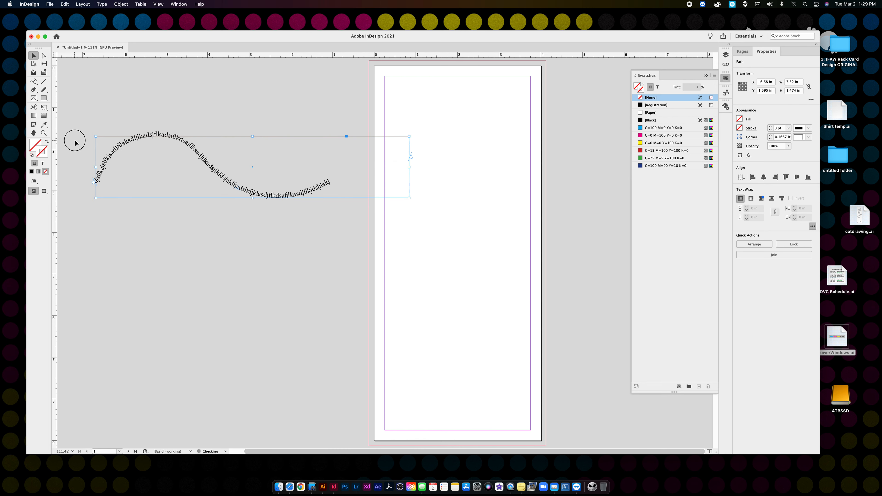
pyautogui.moveTo(100, 170); pyautogui.dragTo(124, 144)
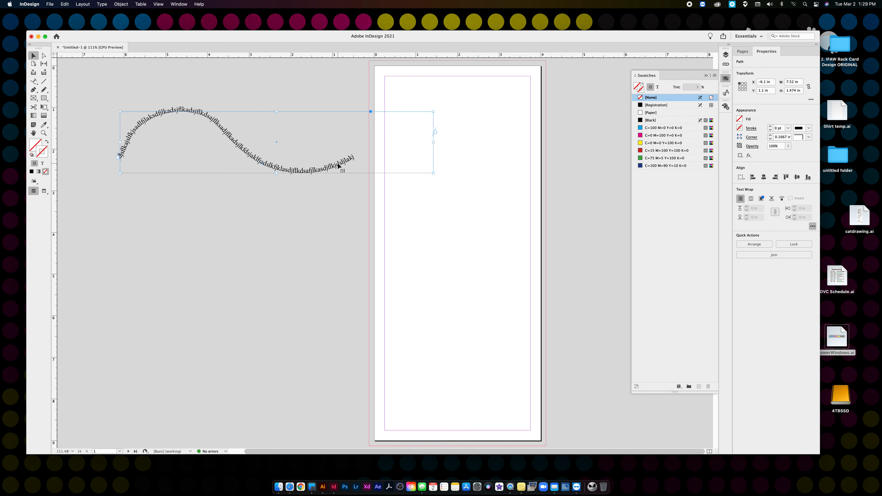
# Delete the path text and remove all six default CMYK color swatches from cyan through dark blue
pyautogui.press('Delete')
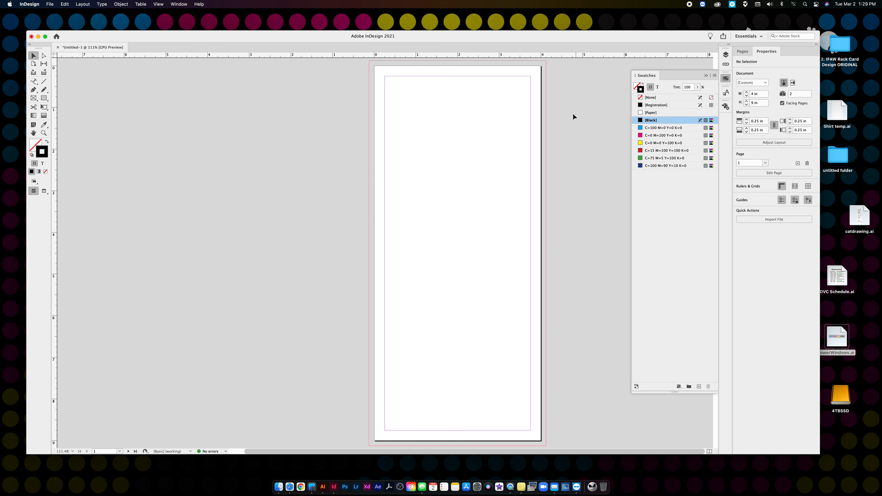
pyautogui.click(656, 127)
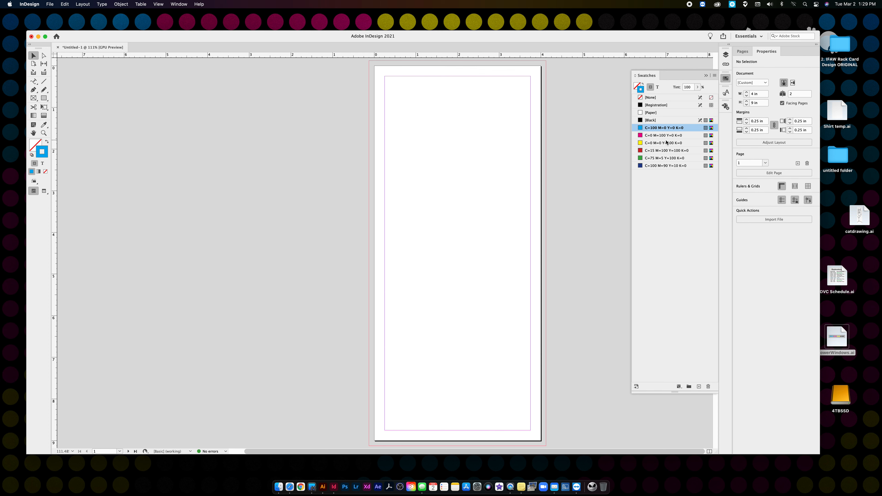
pyautogui.keyDown('shift'); pyautogui.click(666, 166); pyautogui.keyUp('shift')
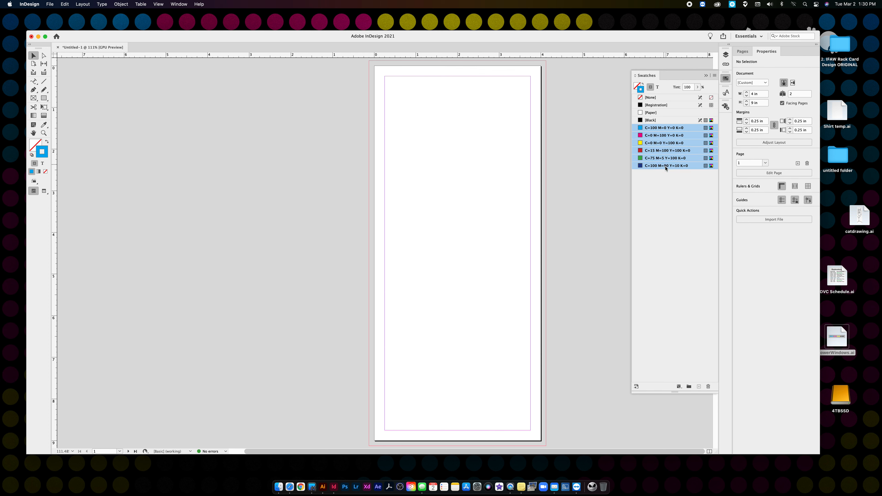
pyautogui.click(708, 386)
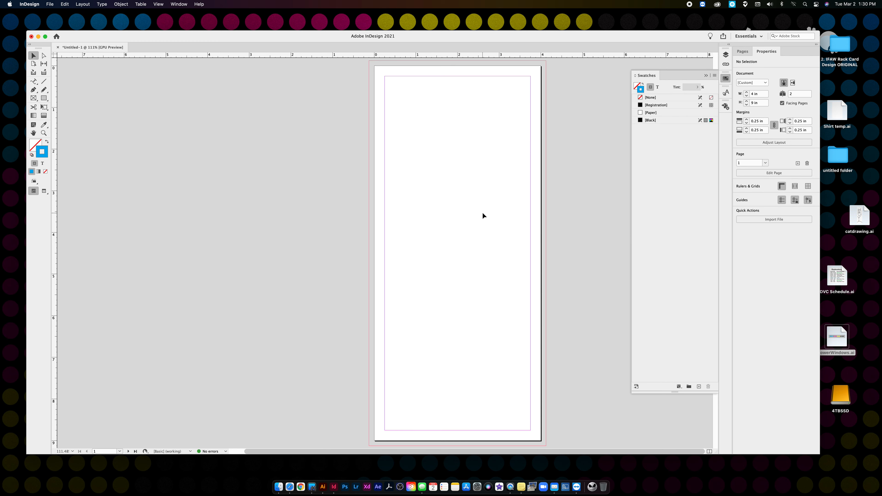
# Place IFAWlogo.ai from the 2. IFAW Rack Card Design ORIGINAL folder at full size, starting on the pasteboard beside page 1
pyautogui.press('super+d')
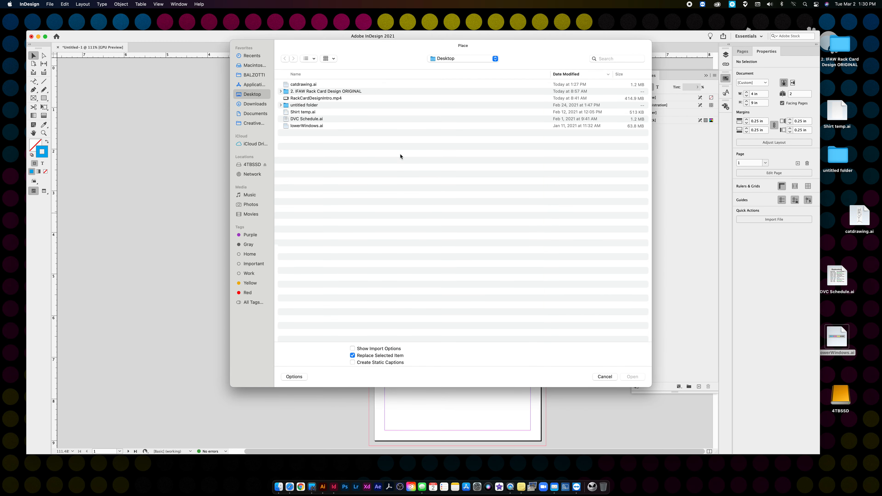
pyautogui.doubleClick(310, 91)
pyautogui.click(304, 99)
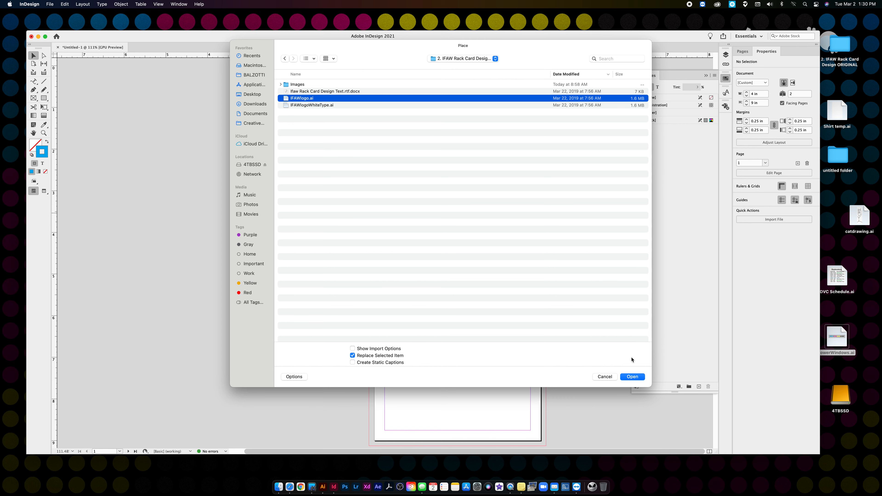
pyautogui.click(632, 376)
pyautogui.click(277, 199)
pyautogui.moveTo(356, 236); pyautogui.dragTo(212, 150)
pyautogui.click(199, 89)
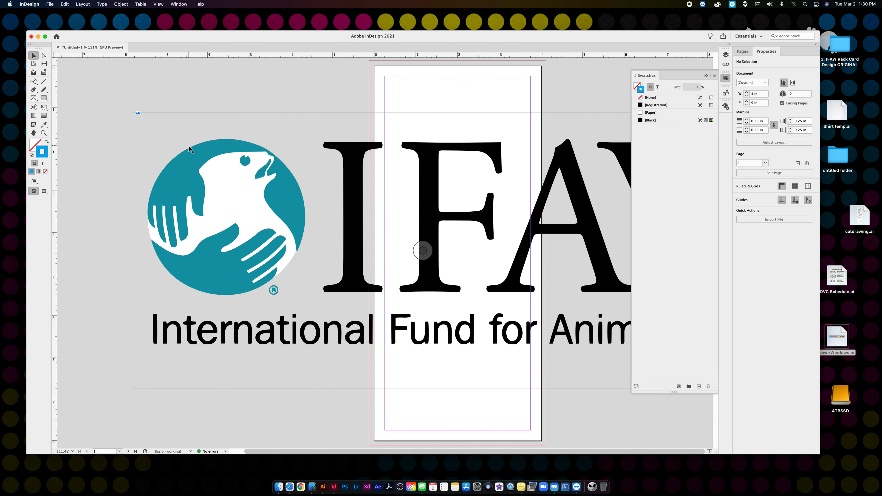
# Make the fill active, sample the logo circle's teal with the Eyedropper, and add that color to the swatches
pyautogui.click(46, 142)
pyautogui.click(36, 146)
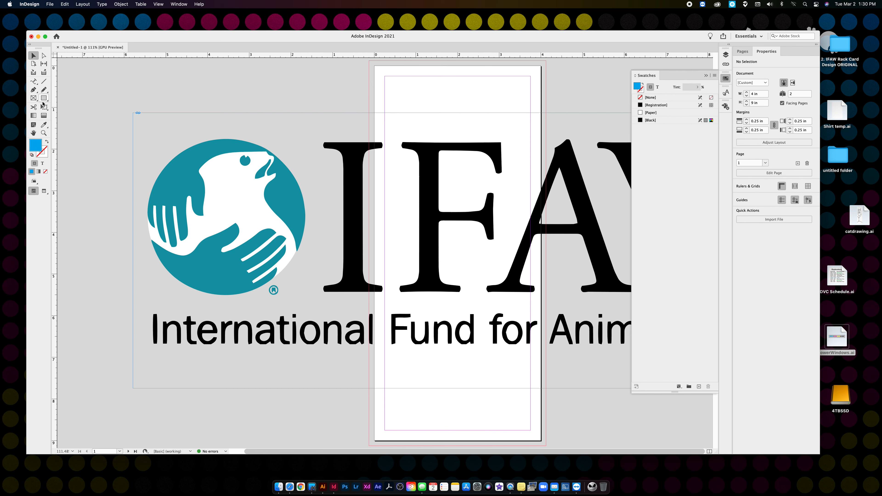
pyautogui.click(43, 126)
pyautogui.click(185, 157)
pyautogui.rightClick(34, 149)
pyautogui.click(43, 153)
pyautogui.click(37, 58)
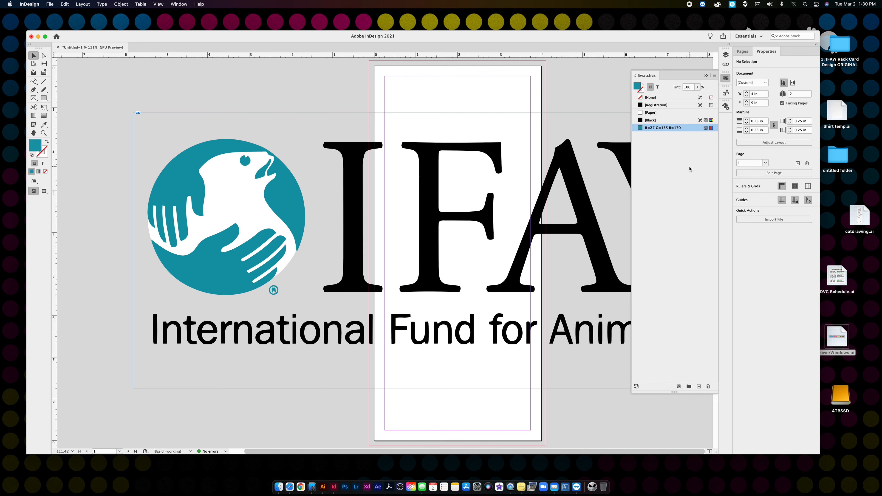
# Convert the sampled teal swatch from RGB to CMYK color mode and delete the placed logo
pyautogui.doubleClick(694, 129)
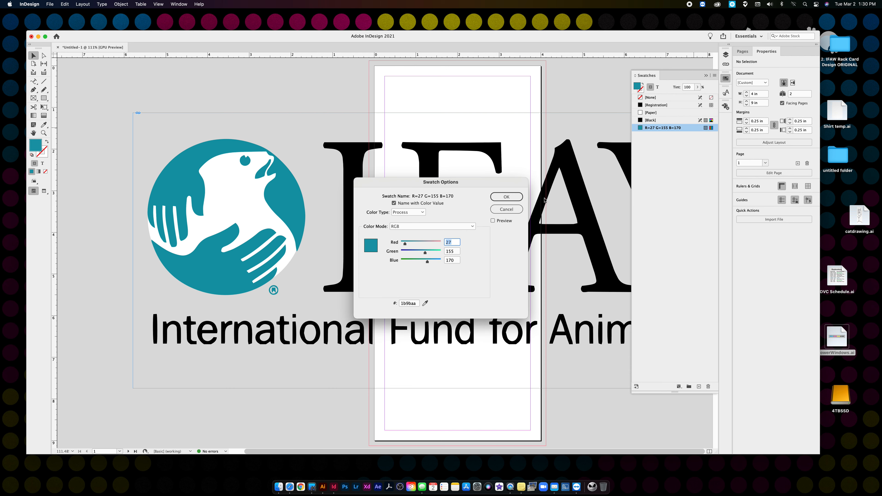
pyautogui.click(418, 227)
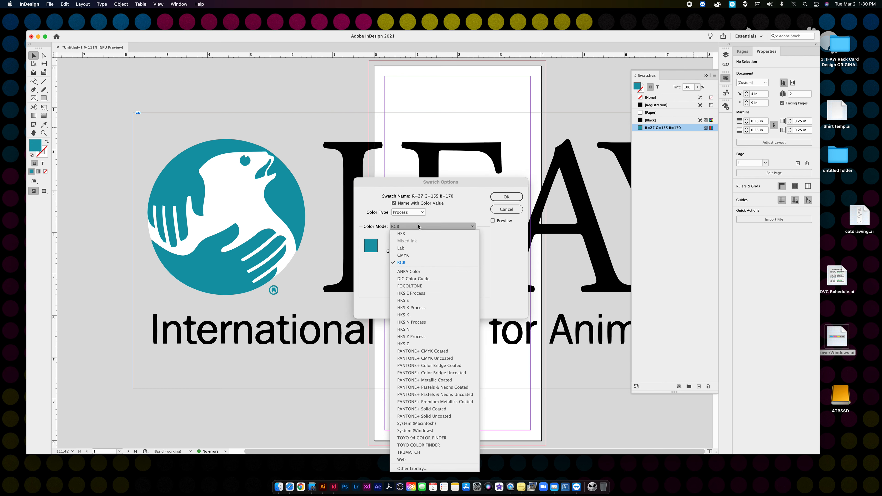
pyautogui.click(414, 254)
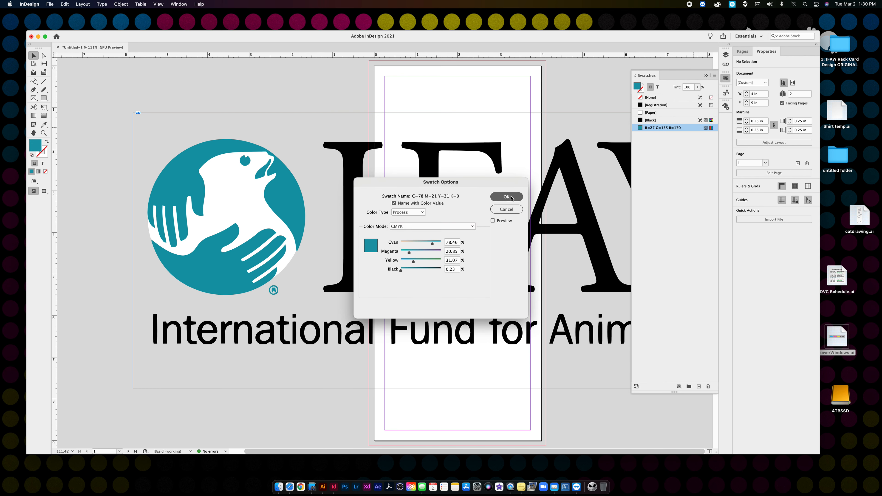
pyautogui.click(510, 196)
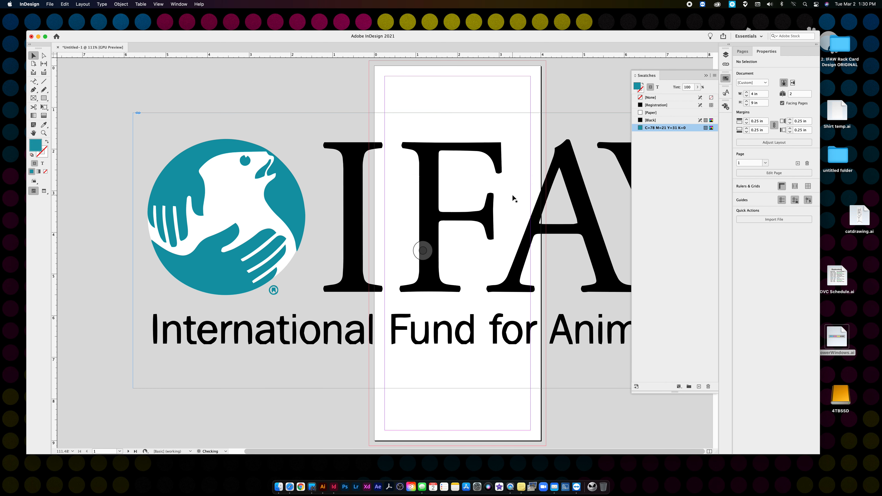
pyautogui.click(357, 173)
pyautogui.press('Delete')
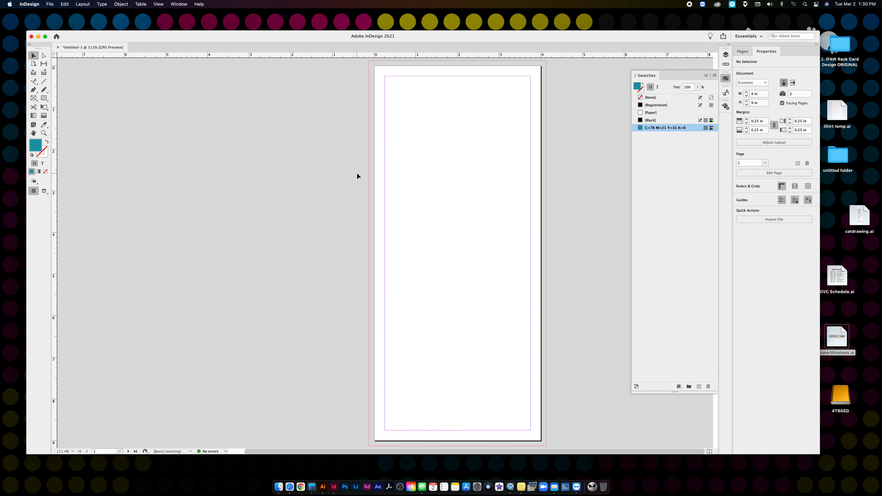